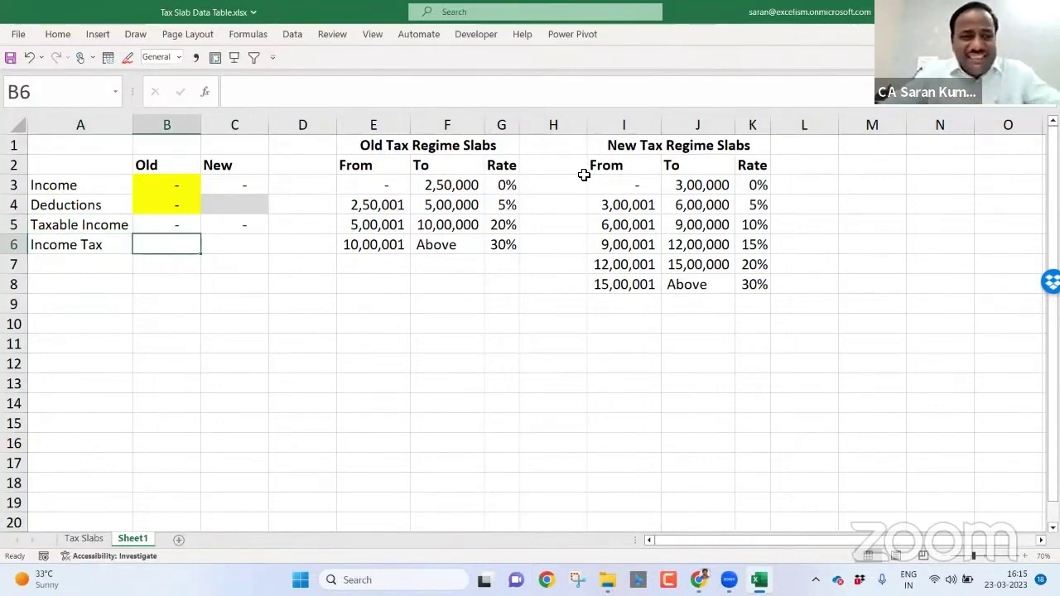
key(Up)
key(Up)
key(Up)
key(Down)
key(Down)
key(Down)
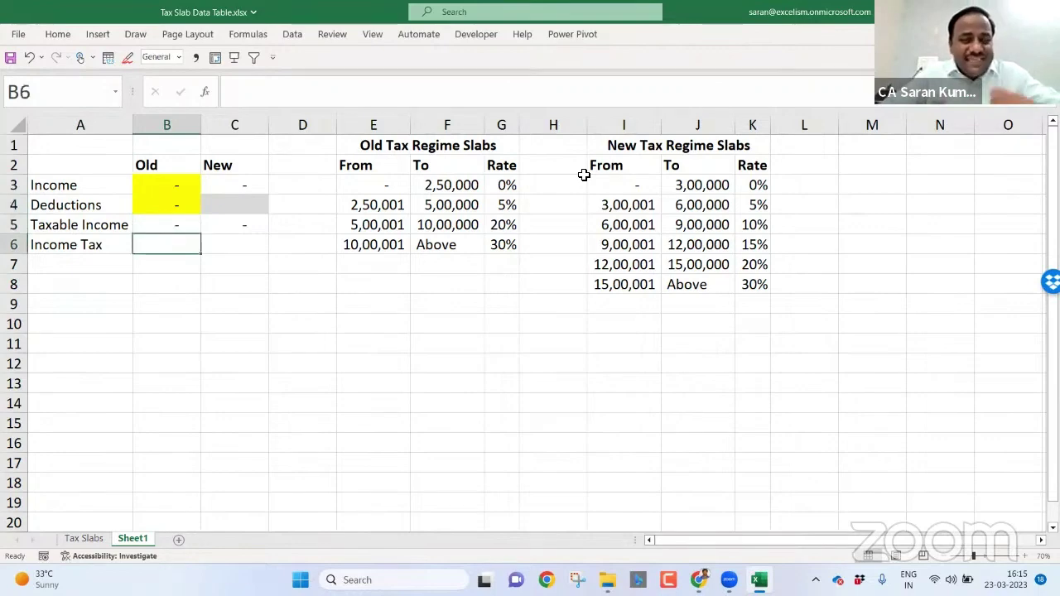
key(Up)
key(Up)
key(Up)
key(shift+Down)
key(Down)
key(Down)
key(Down)
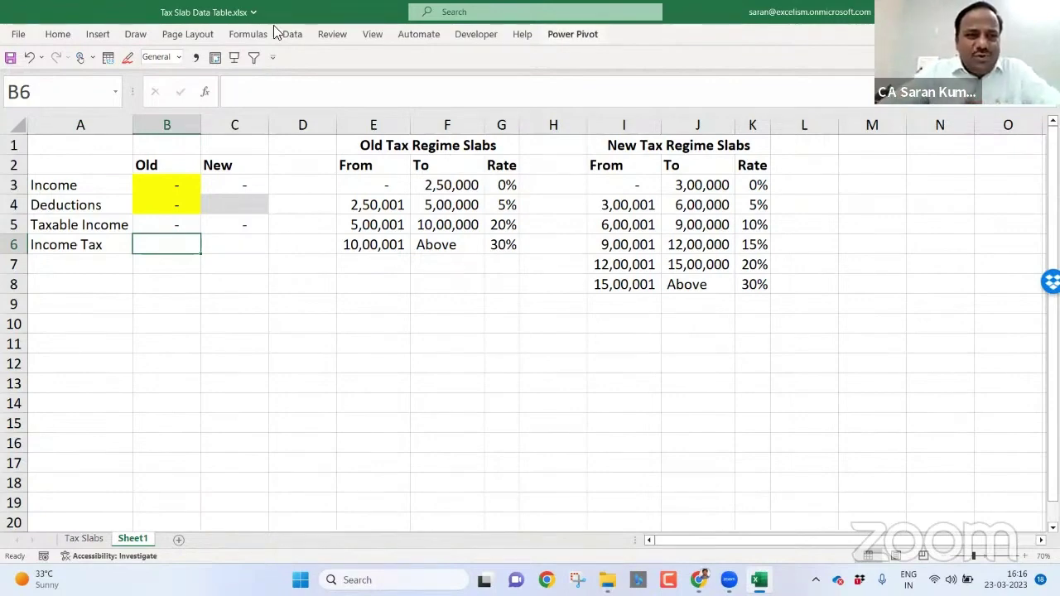
click(248, 34)
click(172, 81)
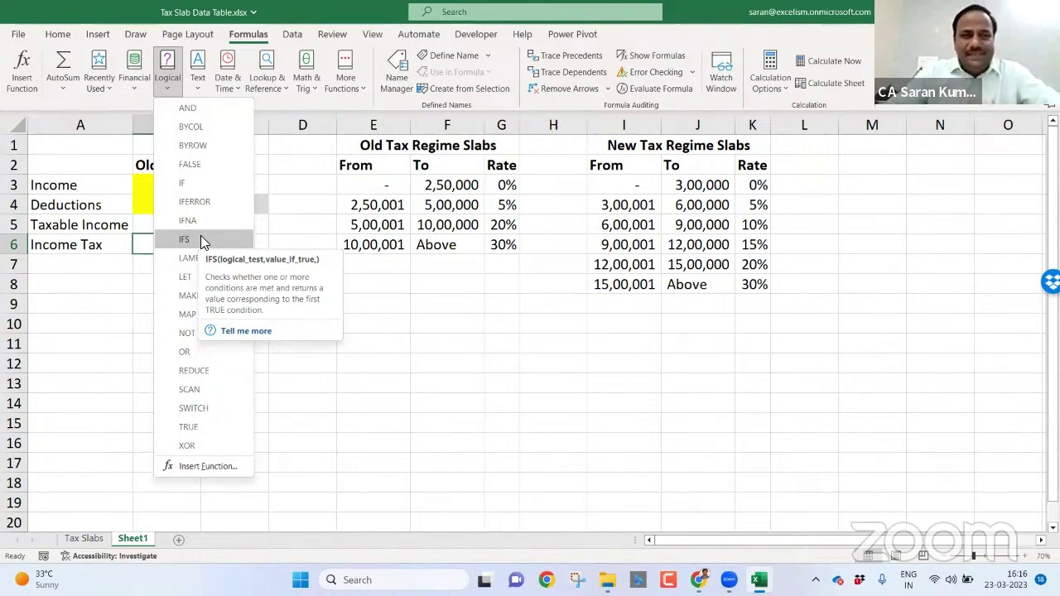
click(484, 238)
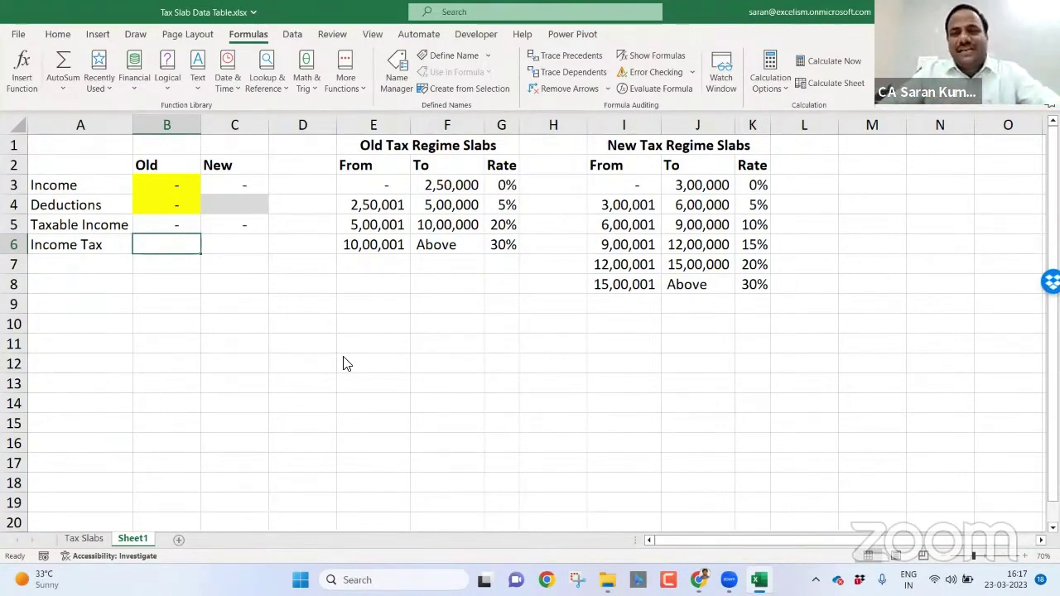
text(=)
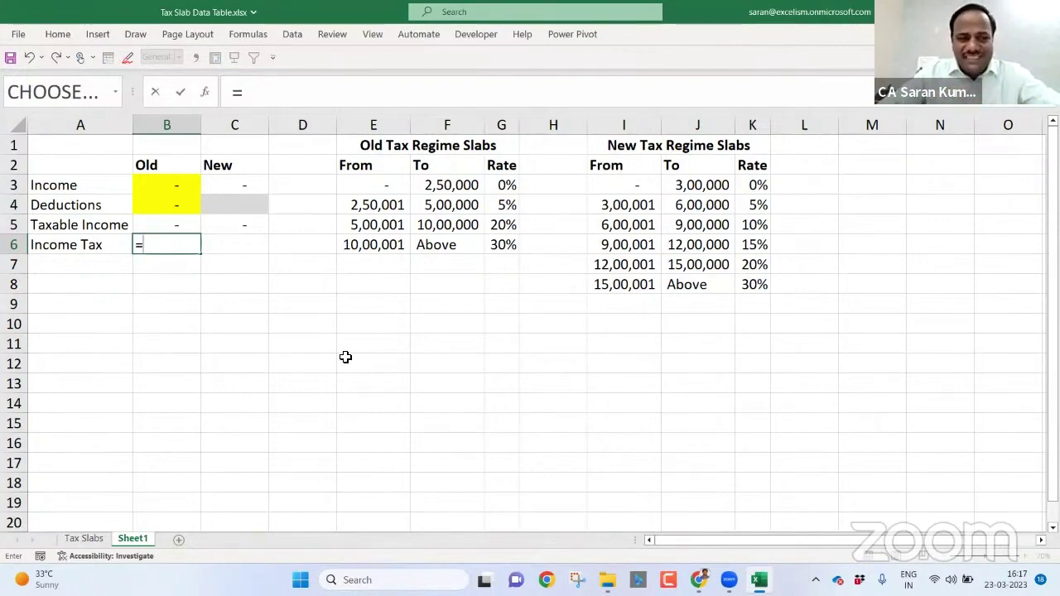
text(ma)
key(Tab)
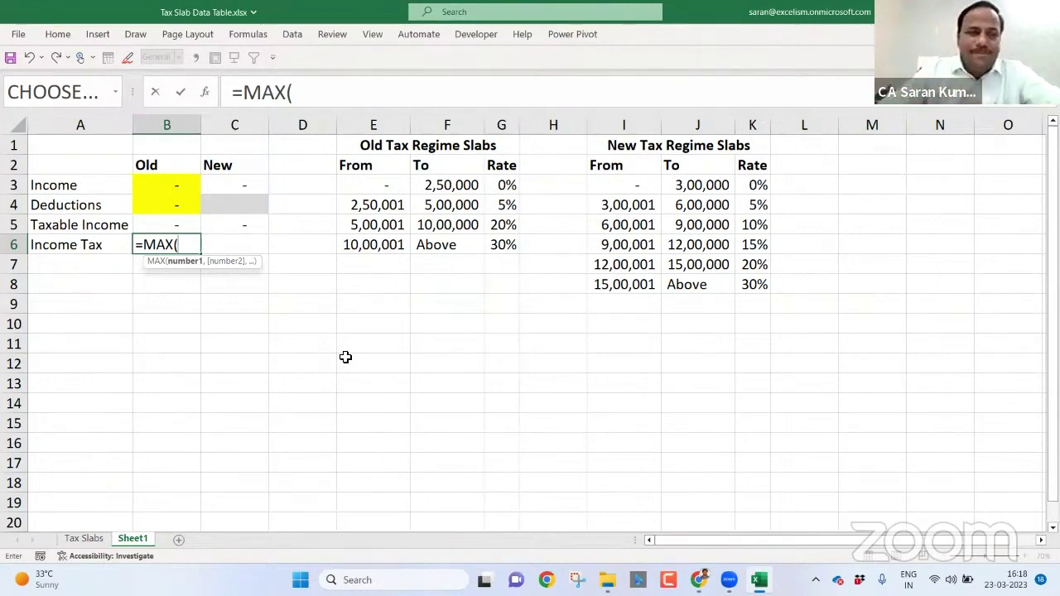
text(0,)
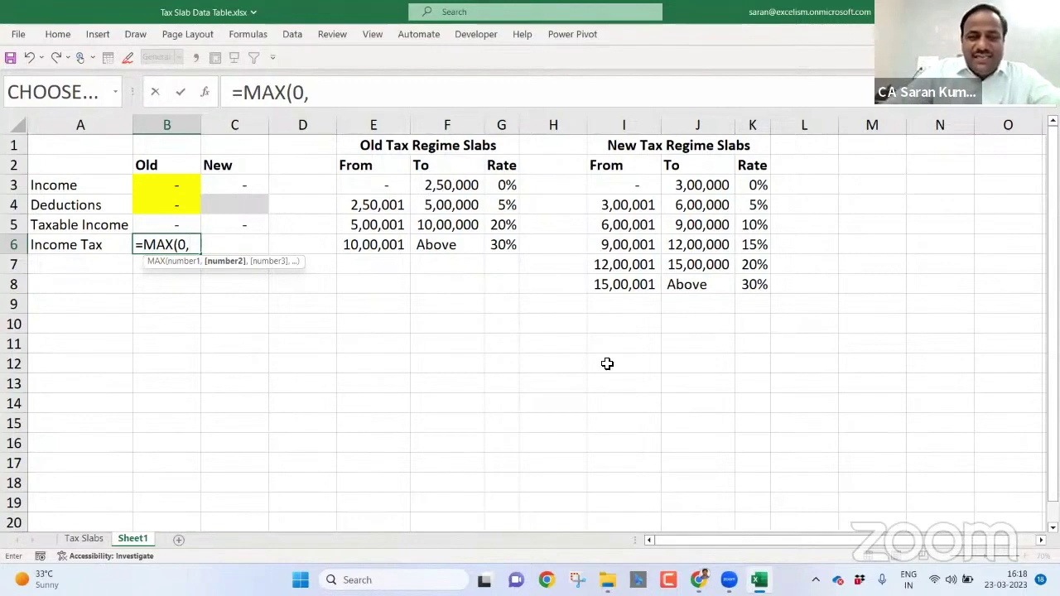
text(()
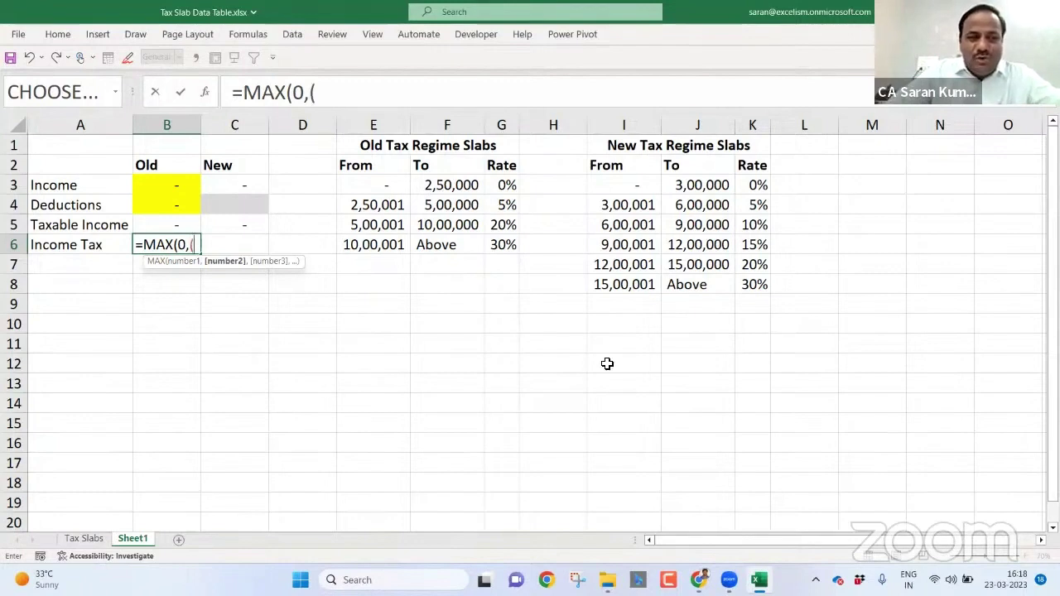
click(179, 220)
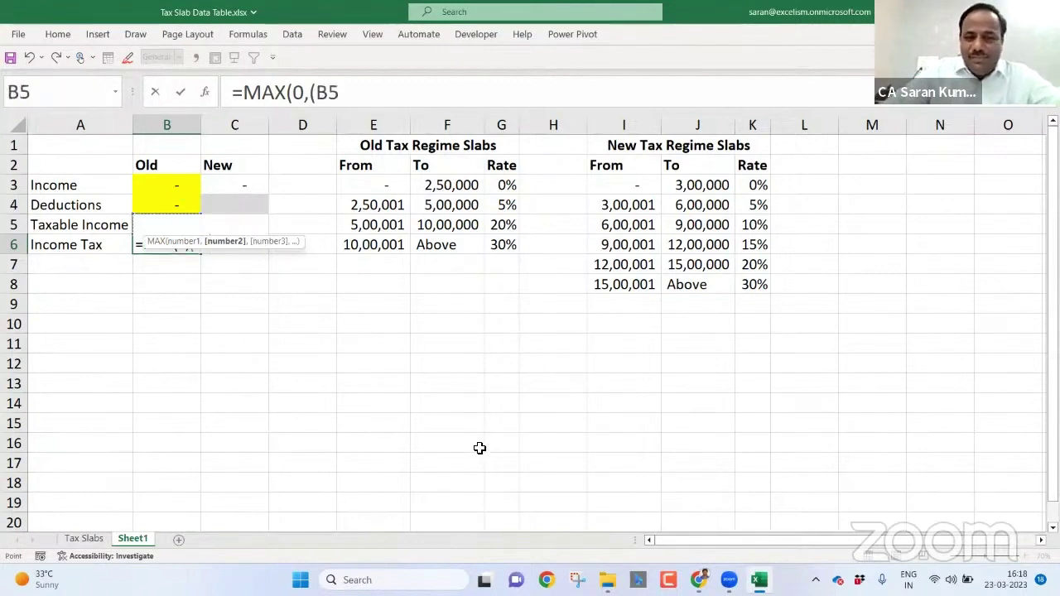
text(-250000)
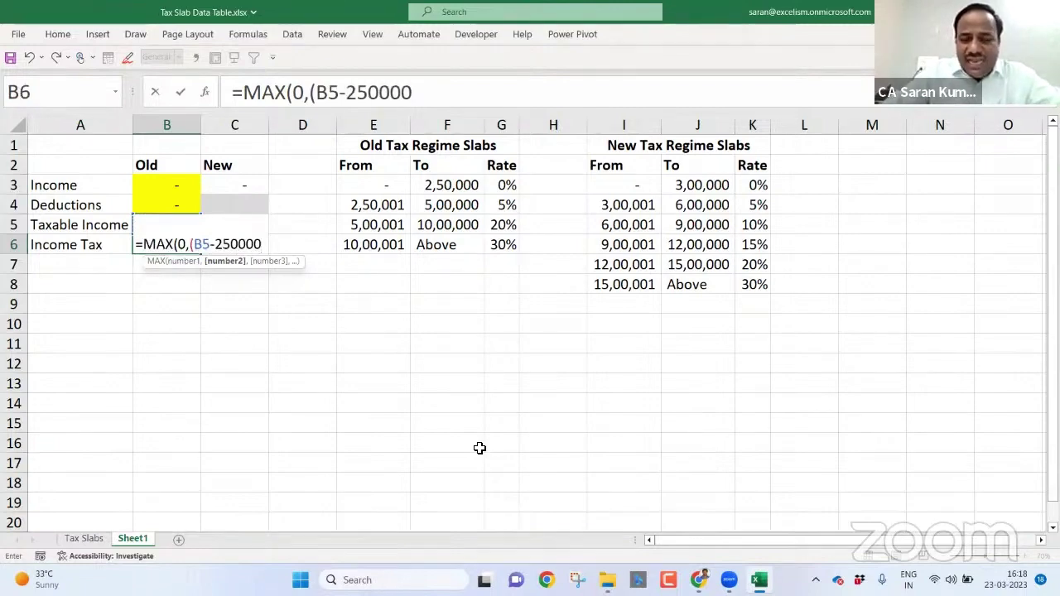
text())
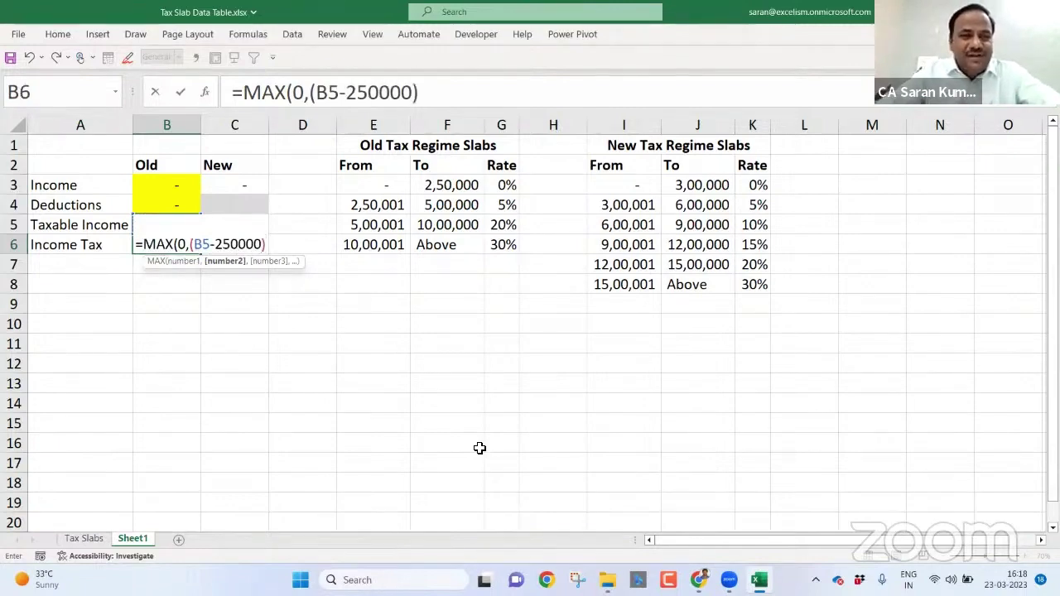
text(*)
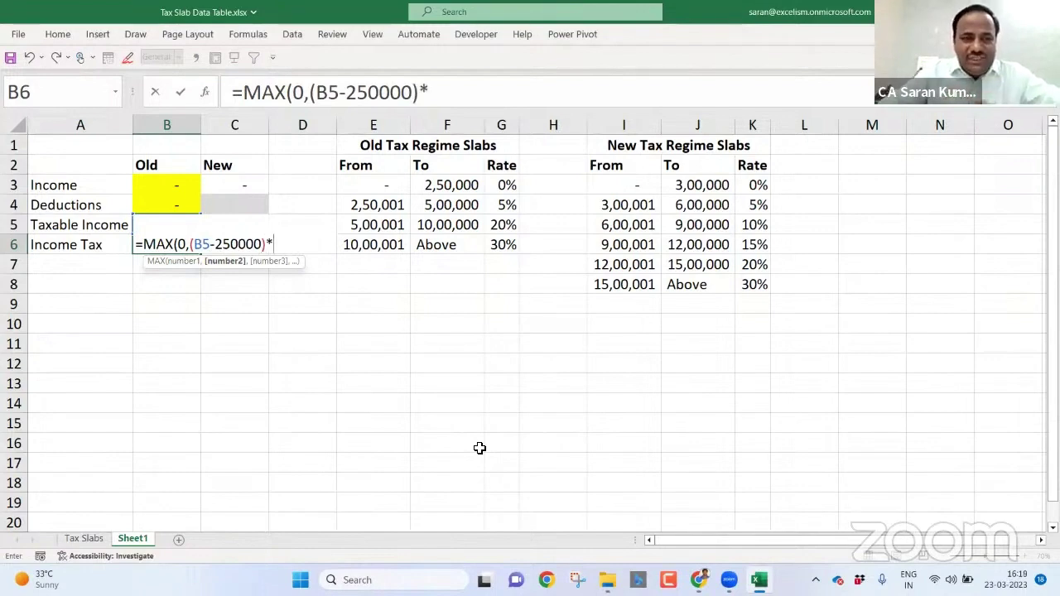
text(5%)
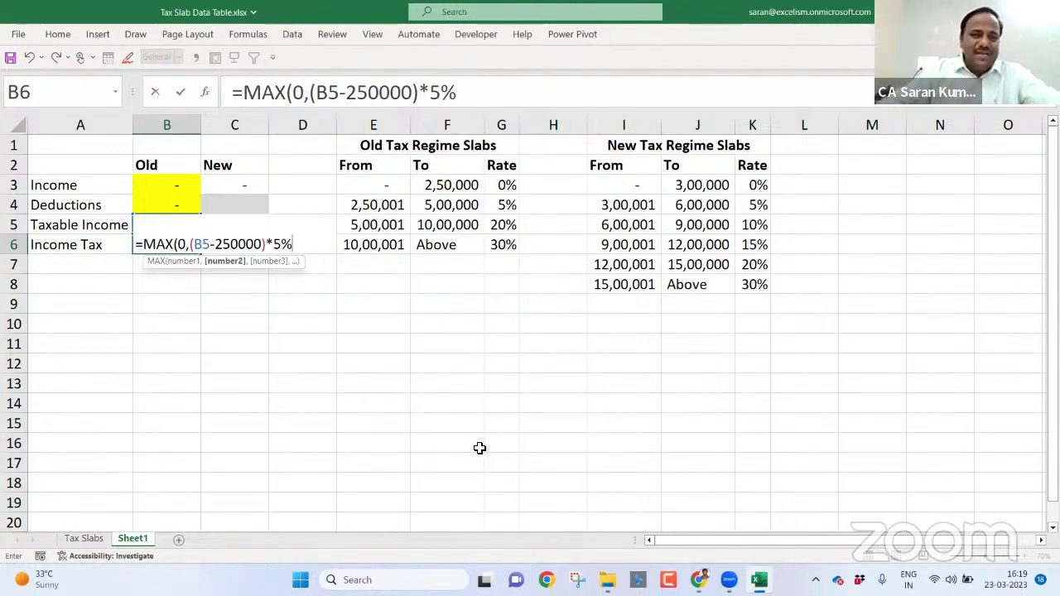
drag(192, 244, 310, 251)
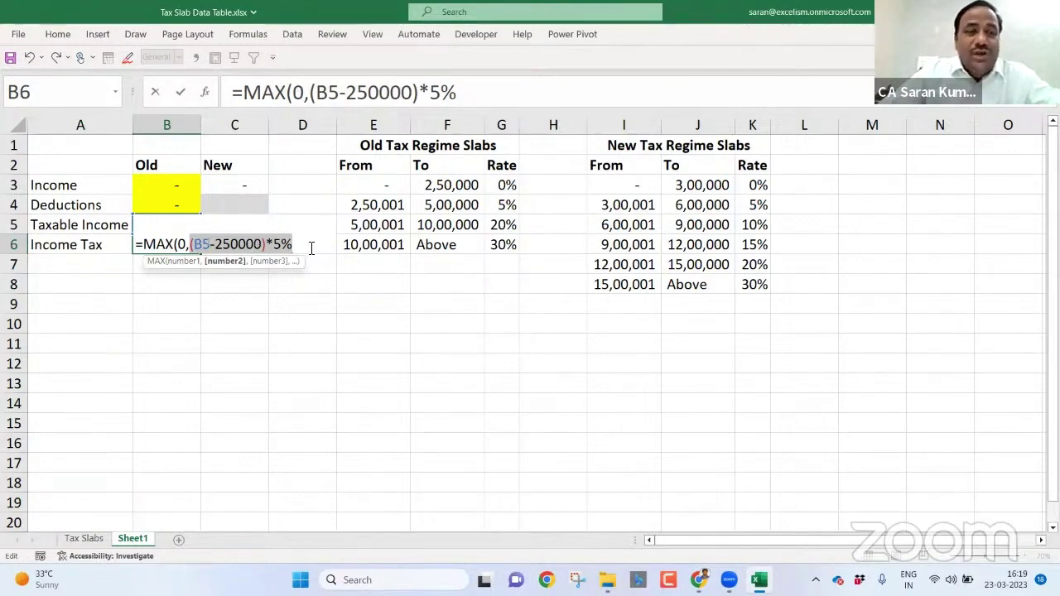
click(311, 247)
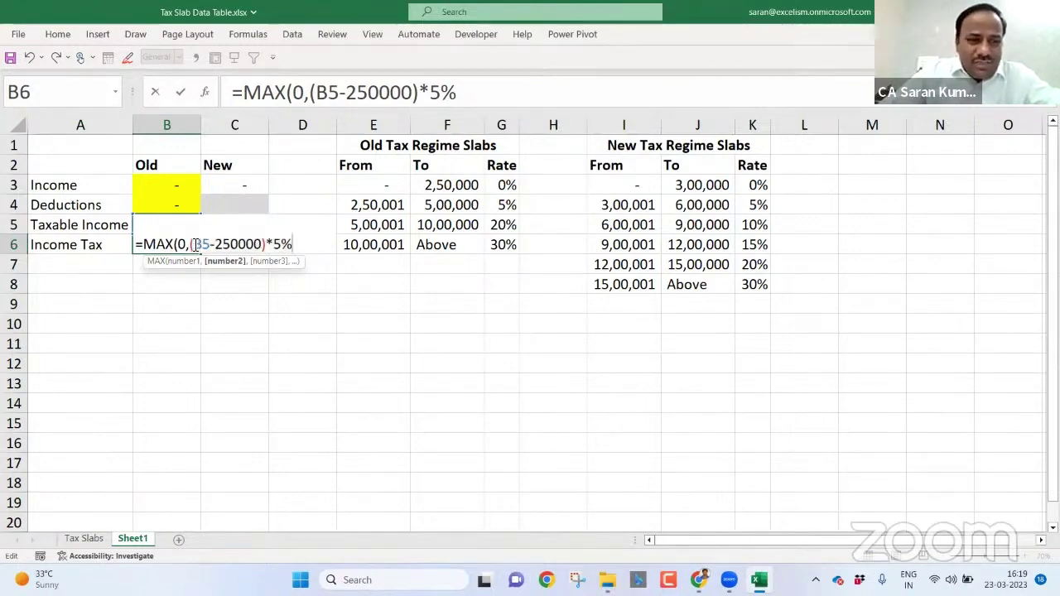
drag(192, 246, 306, 245)
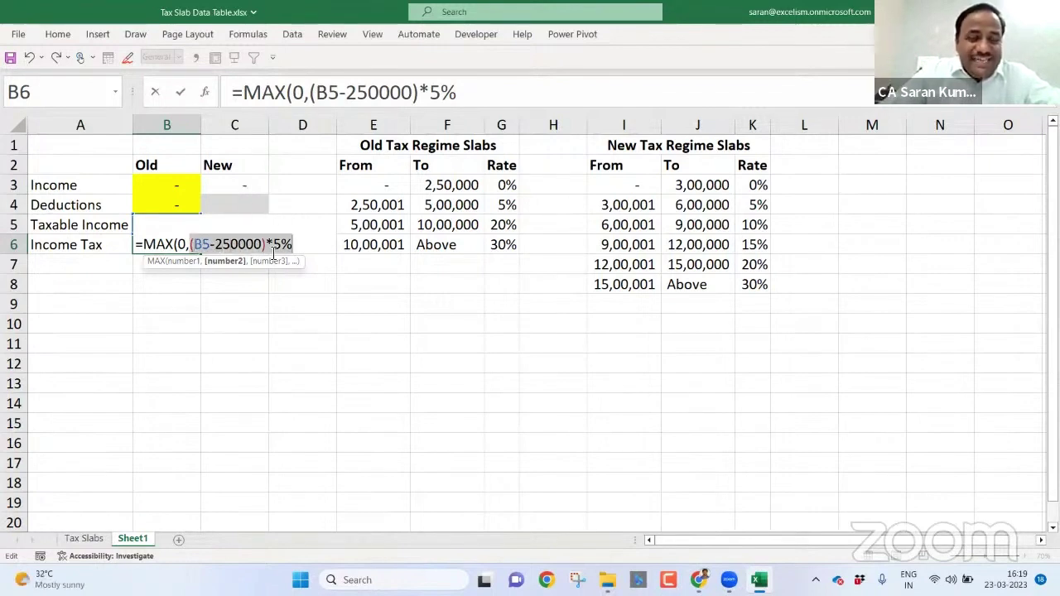
click(203, 247)
drag(191, 246, 292, 246)
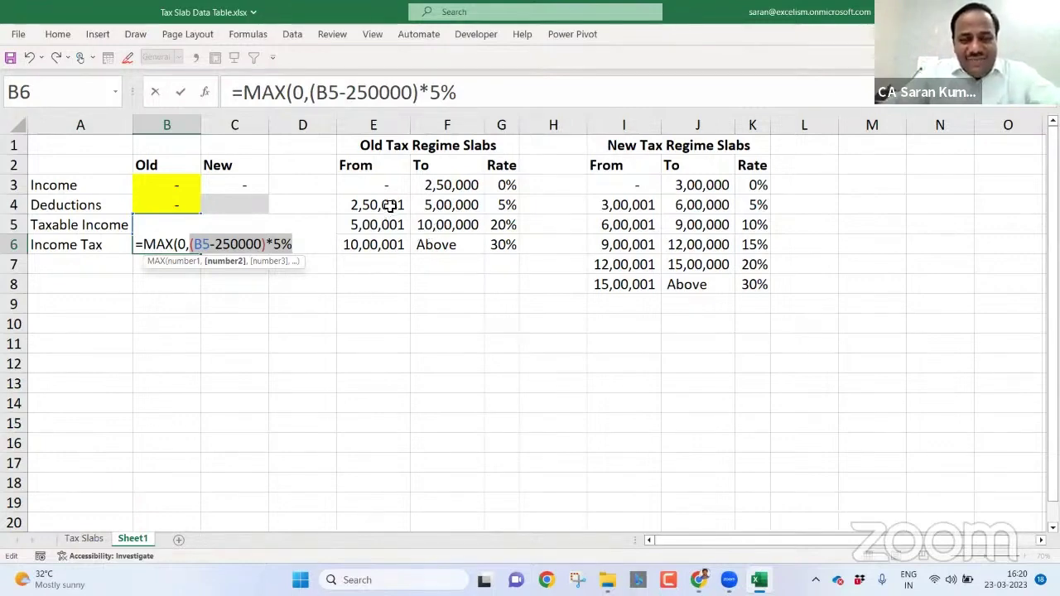
text(125)
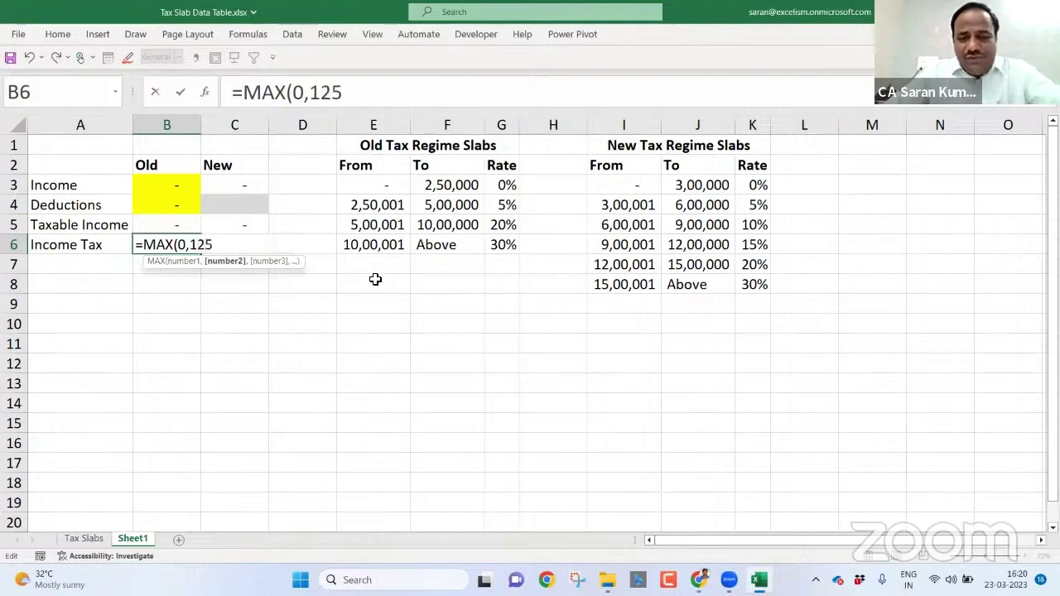
text(00+)
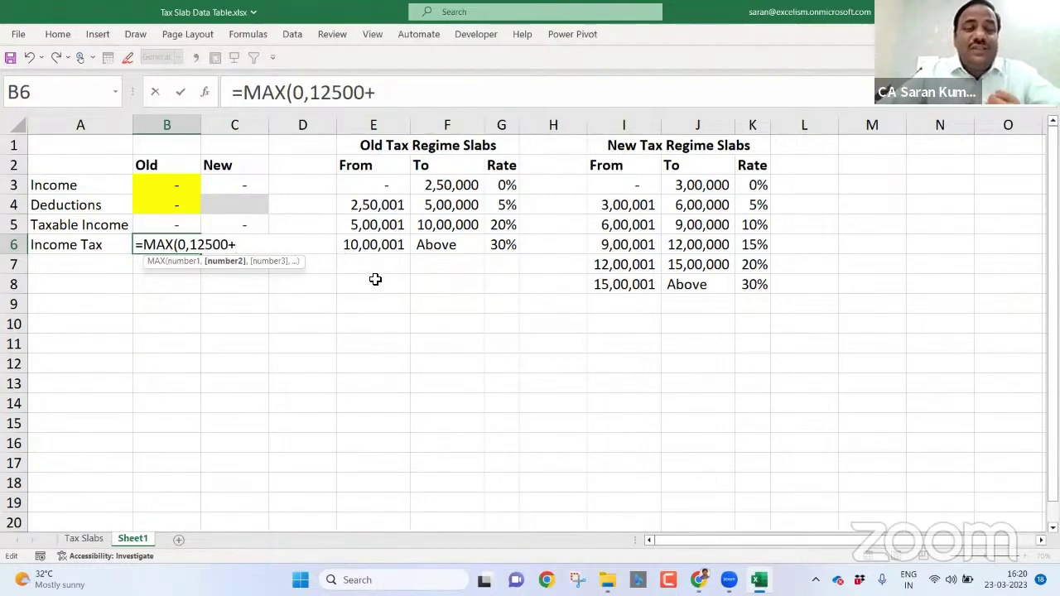
key(Escape)
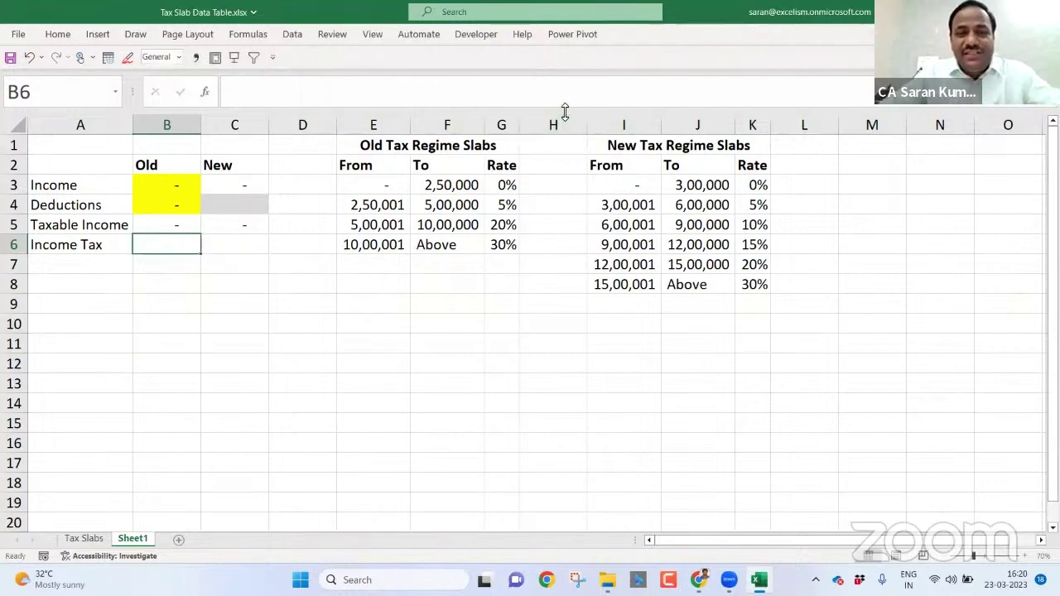
Step: Insert a blank column H directly after the Rate column of the Old Tax Regime Slabs table
click(556, 124)
drag(587, 124, 555, 125)
key(Down)
key(Down)
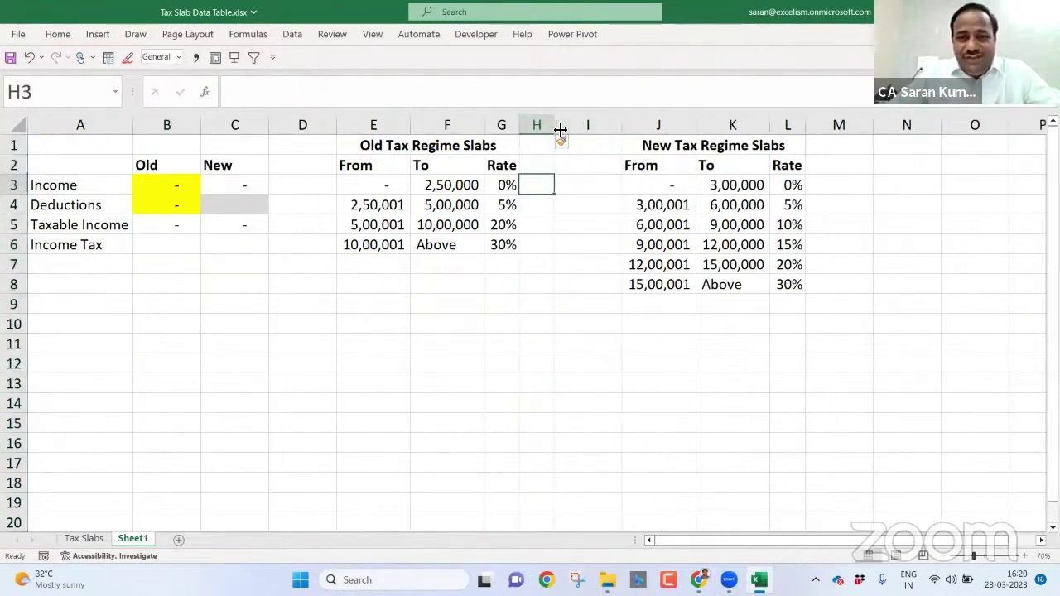
Step: Enter the formula =(F4-F3)*G4 in H4 to calculate the full tax for the 5% slab
key(Down)
text(=)
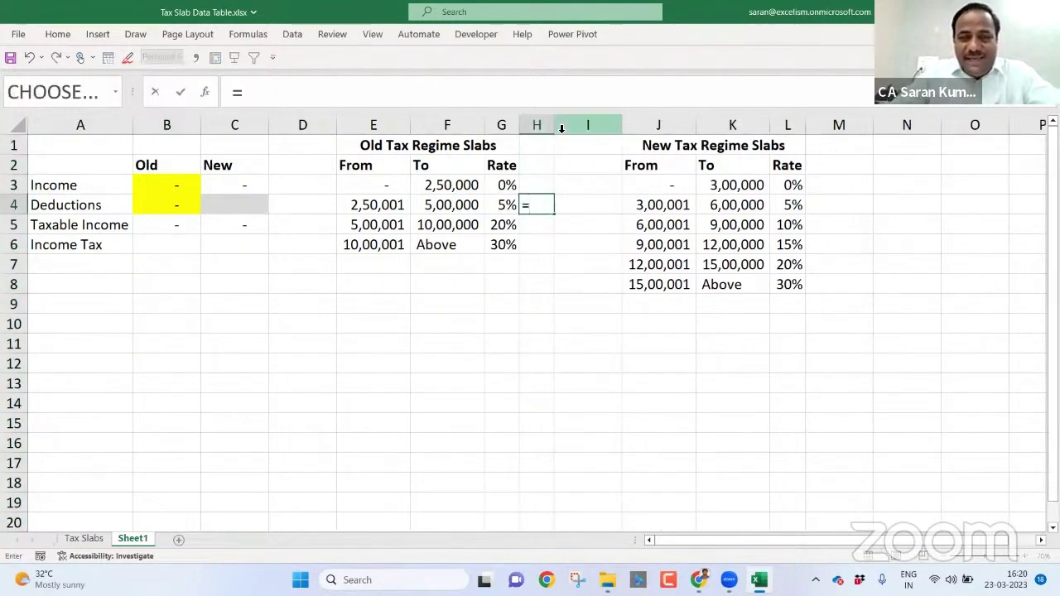
text(()
key(Left)
key(Left)
text(-)
key(Left)
key(Left)
key(Up)
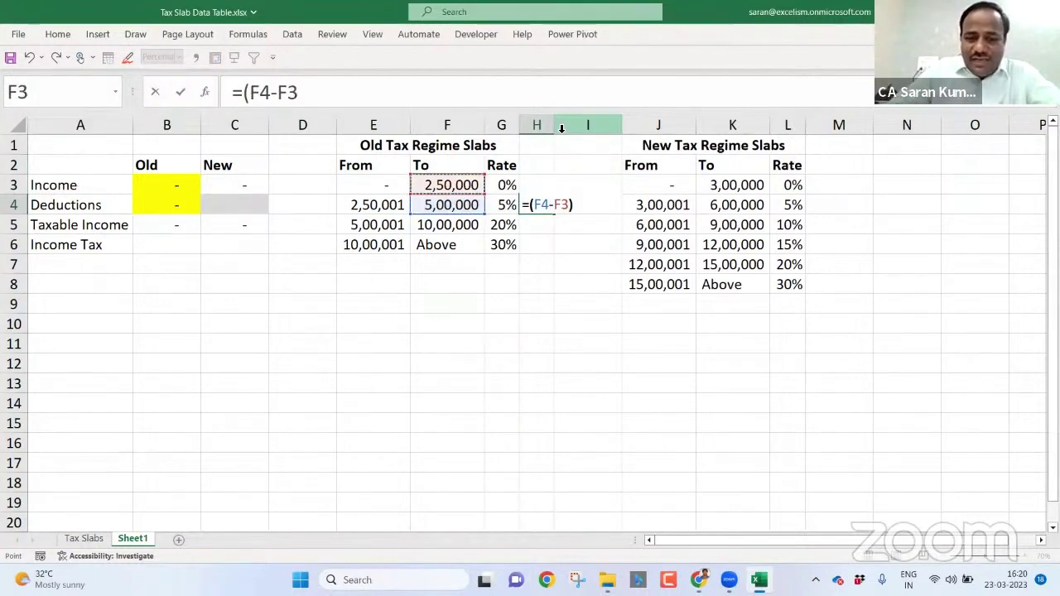
text()*5%)
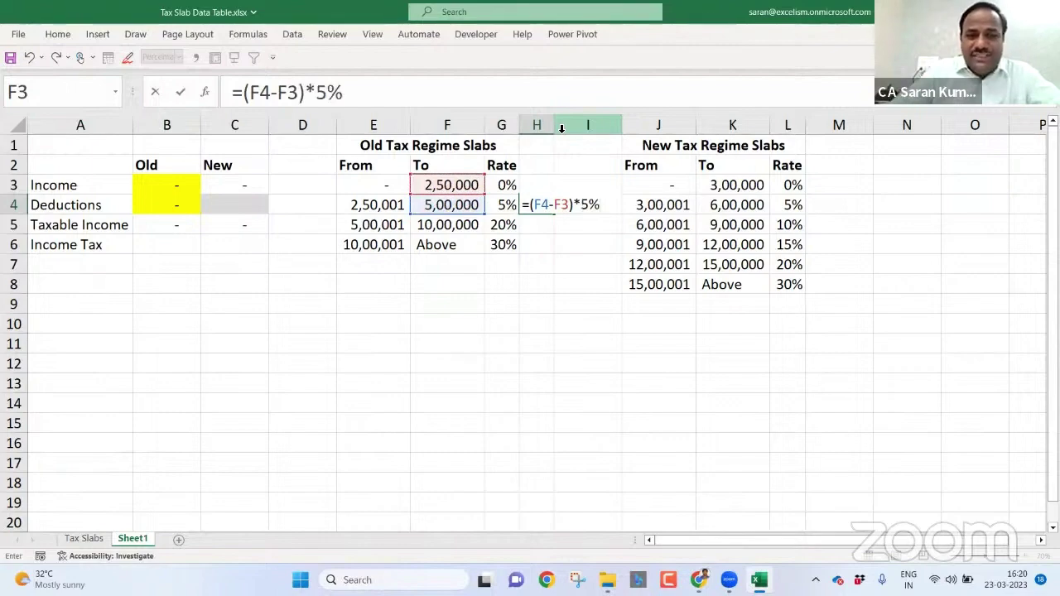
key(BackSpace)
key(BackSpace)
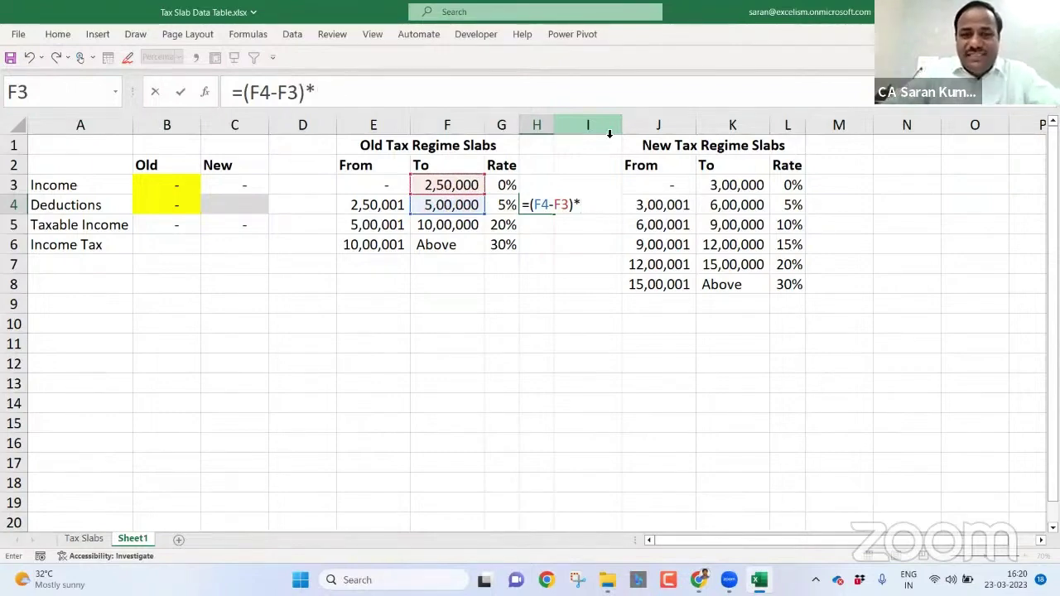
click(500, 204)
key(Return)
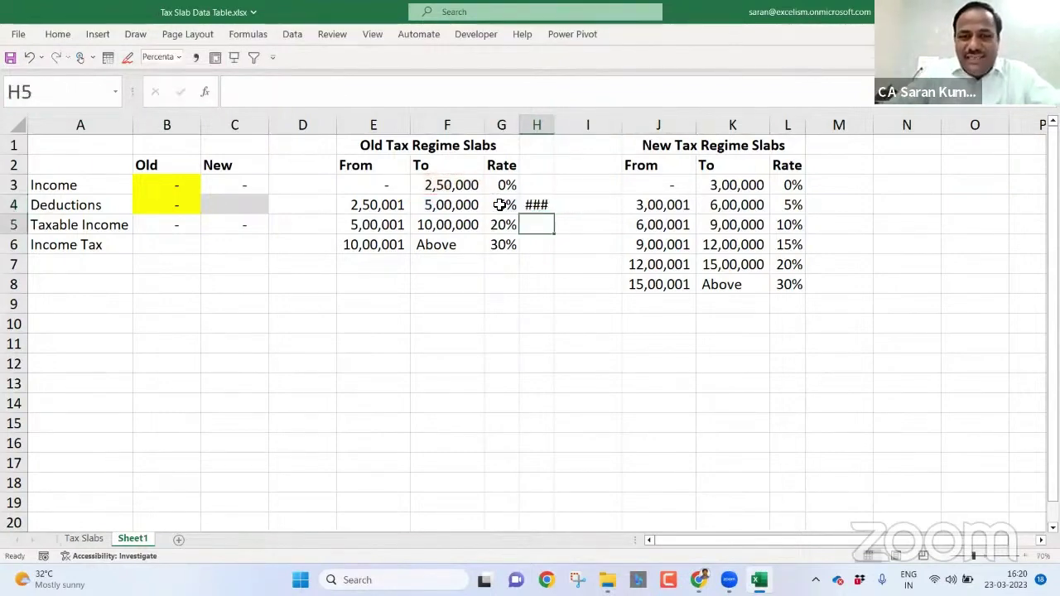
Step: Autofit column H to its content and format H4 in comma style with no decimal places
key(Up)
key(alt+h)
key(o)
key(i)
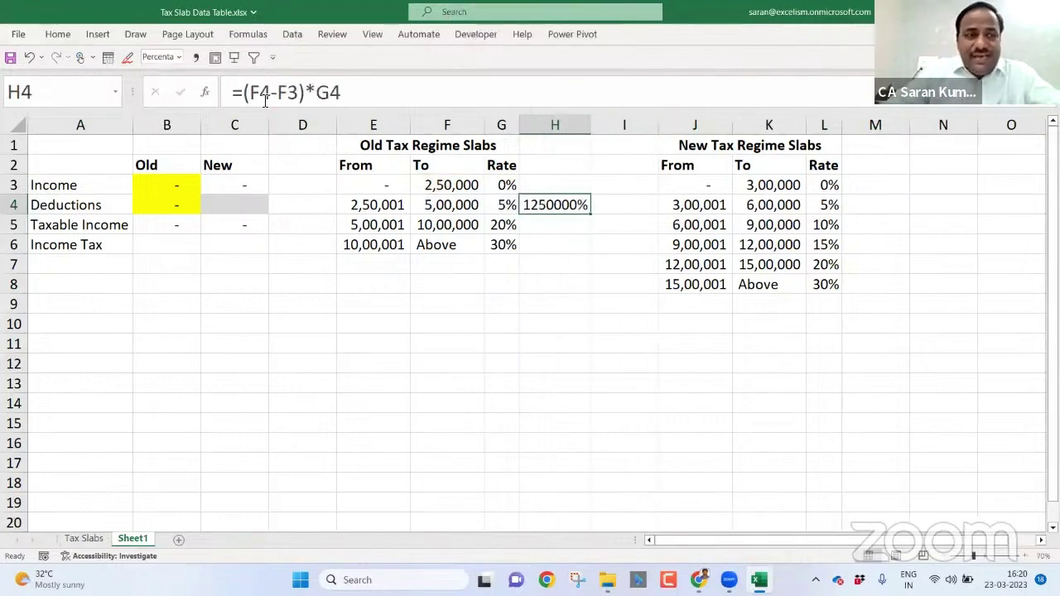
click(45, 38)
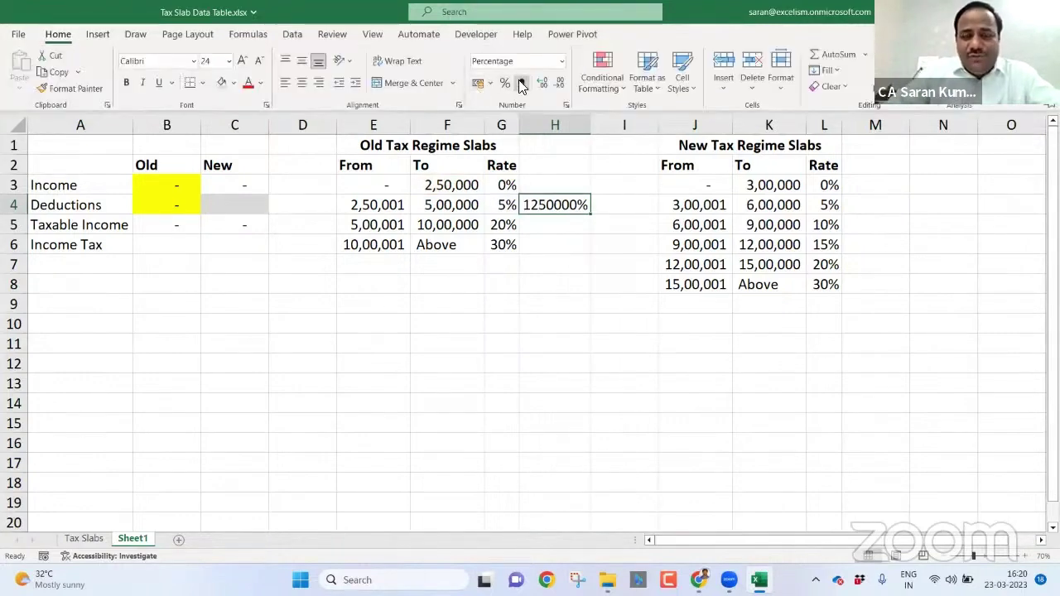
click(521, 83)
click(561, 82)
click(560, 83)
key(Escape)
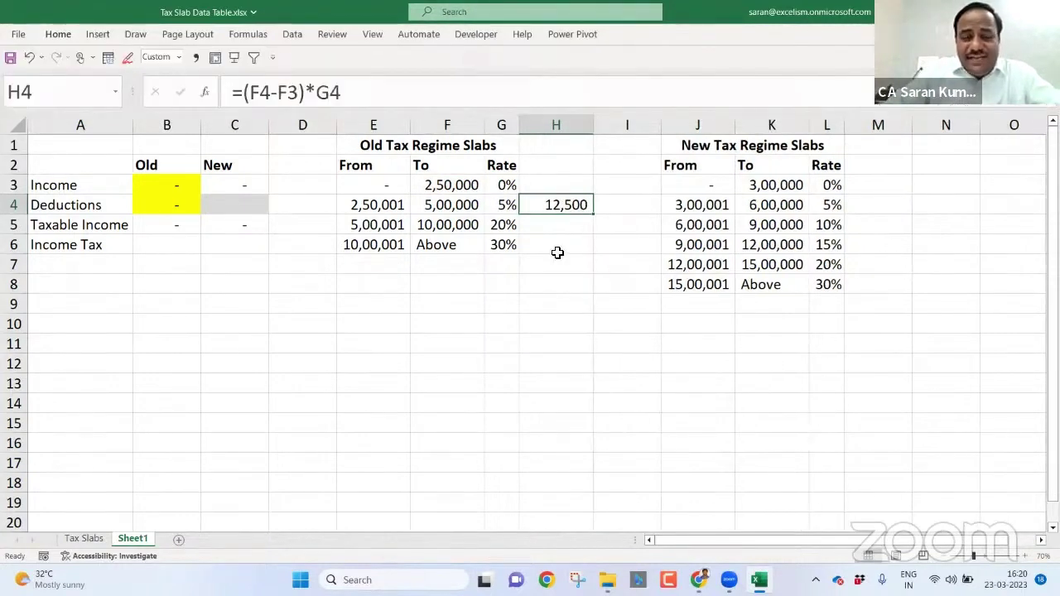
Step: Fill the slab tax formula from H4 down to H5 for the 20% slab and check it against the slab limits
click(464, 209)
click(544, 206)
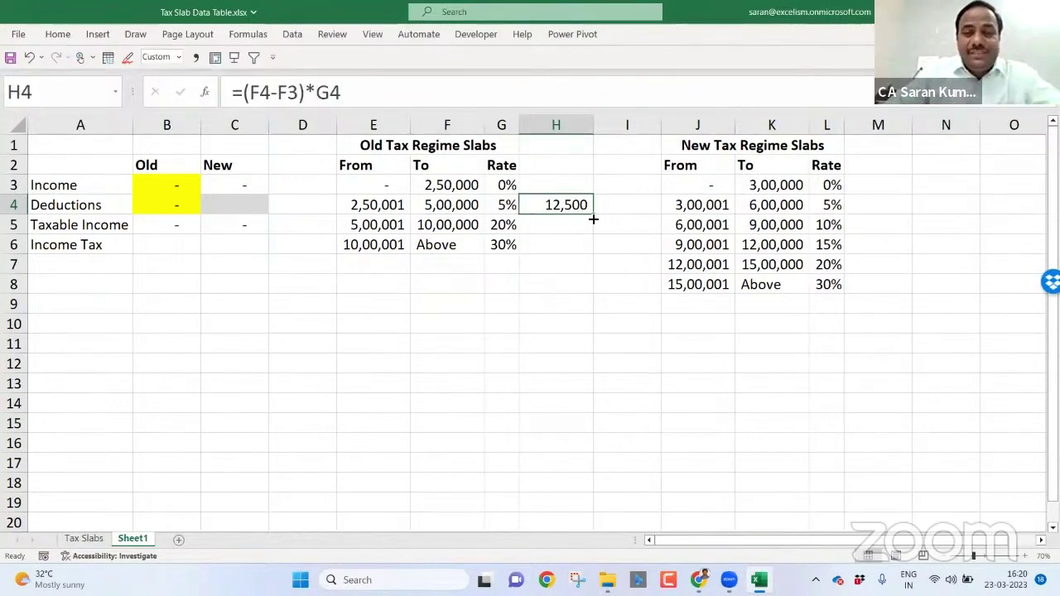
drag(594, 217, 591, 236)
click(376, 225)
click(444, 230)
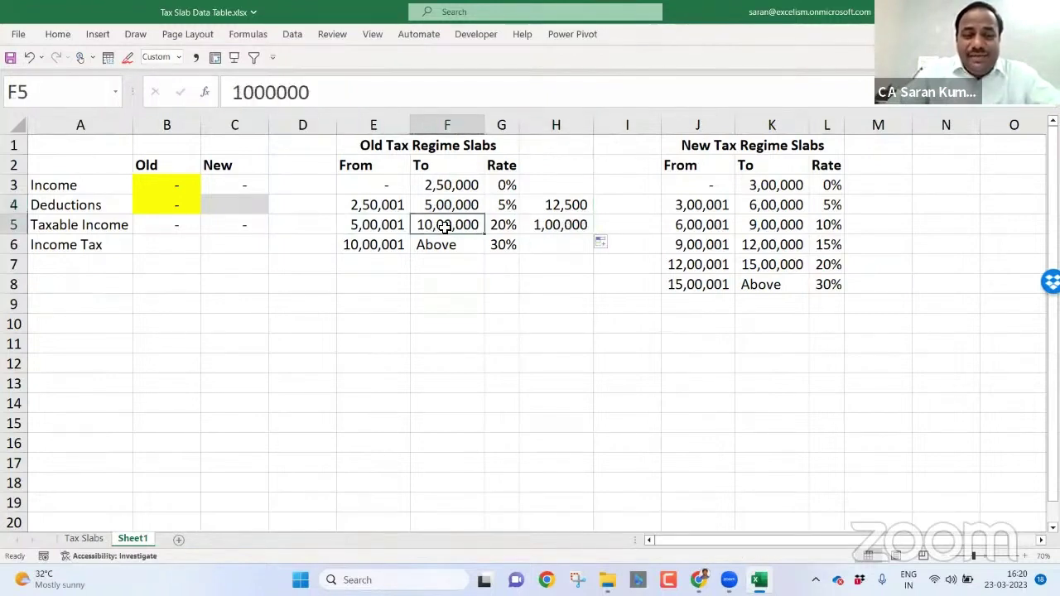
click(538, 226)
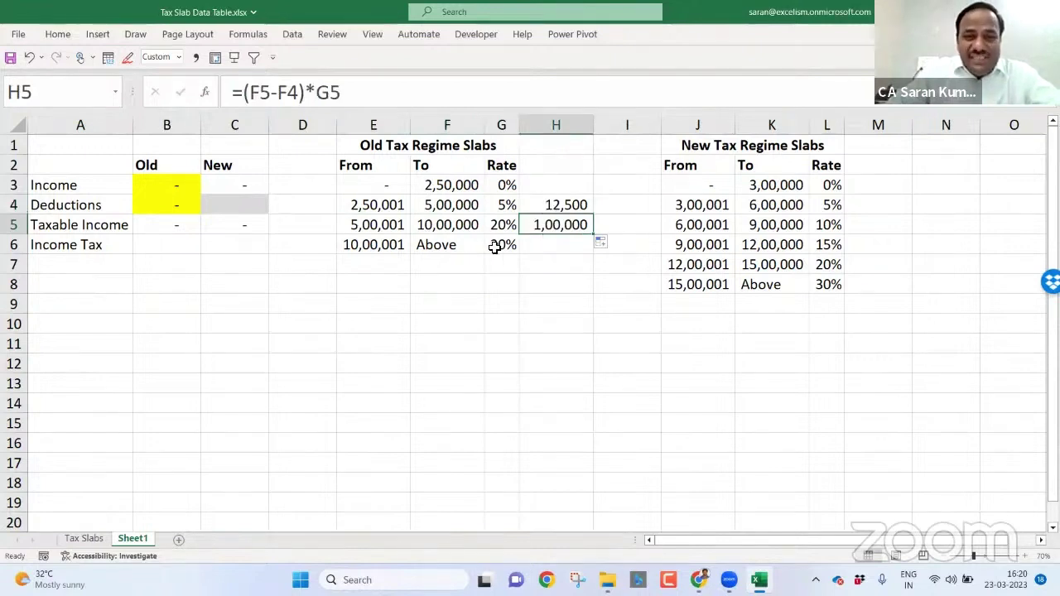
drag(367, 248, 504, 243)
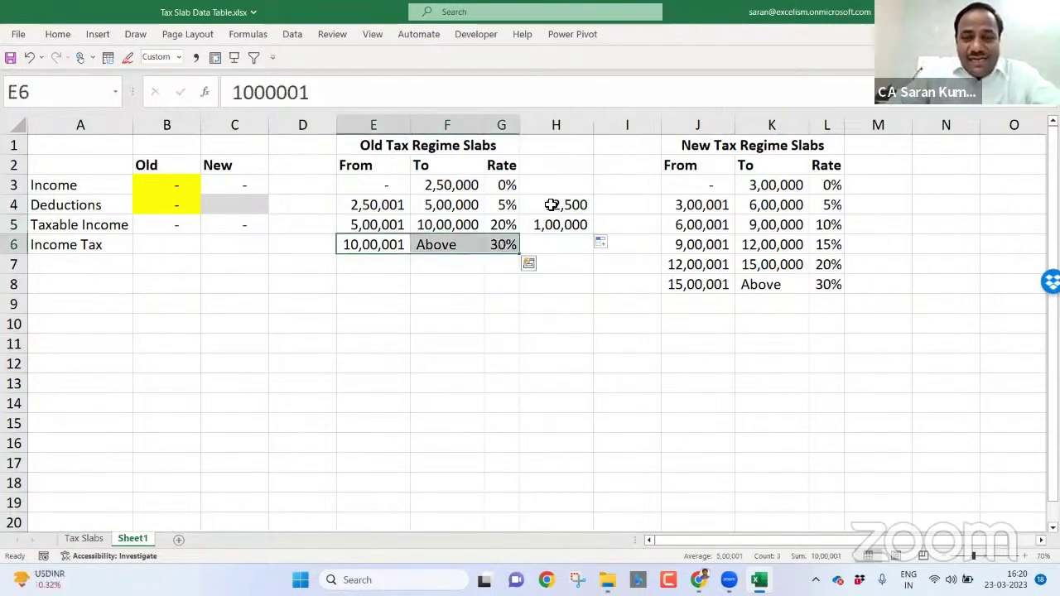
drag(551, 206, 552, 226)
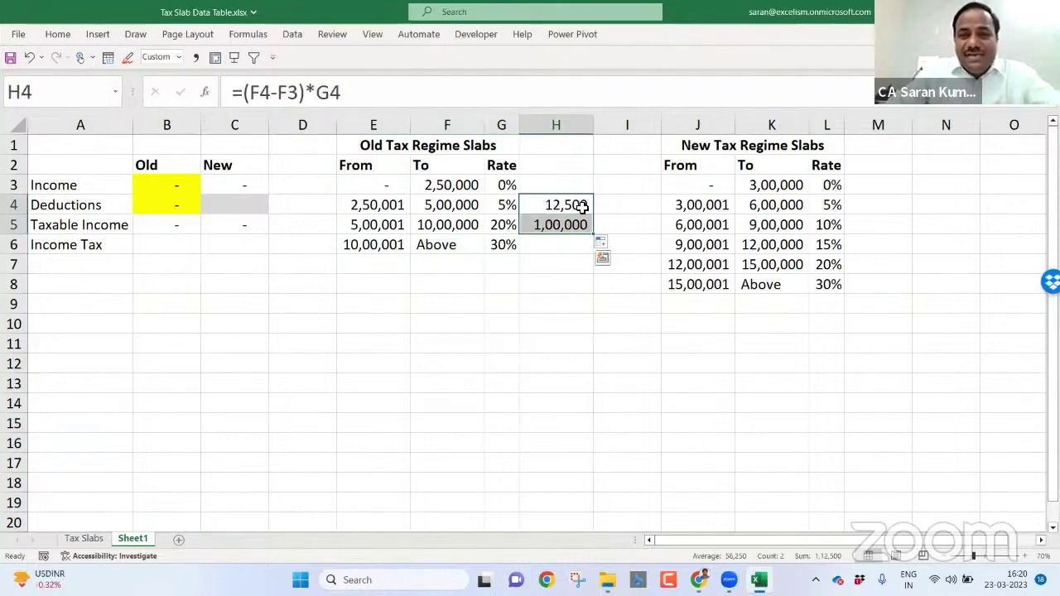
Step: Copy the slab tax formula from H4 into M4 beside the new regime's 5% rate and check its cell references
click(579, 206)
key(ctrl+c)
key(Right)
key(Right)
key(Right)
key(Right)
key(Right)
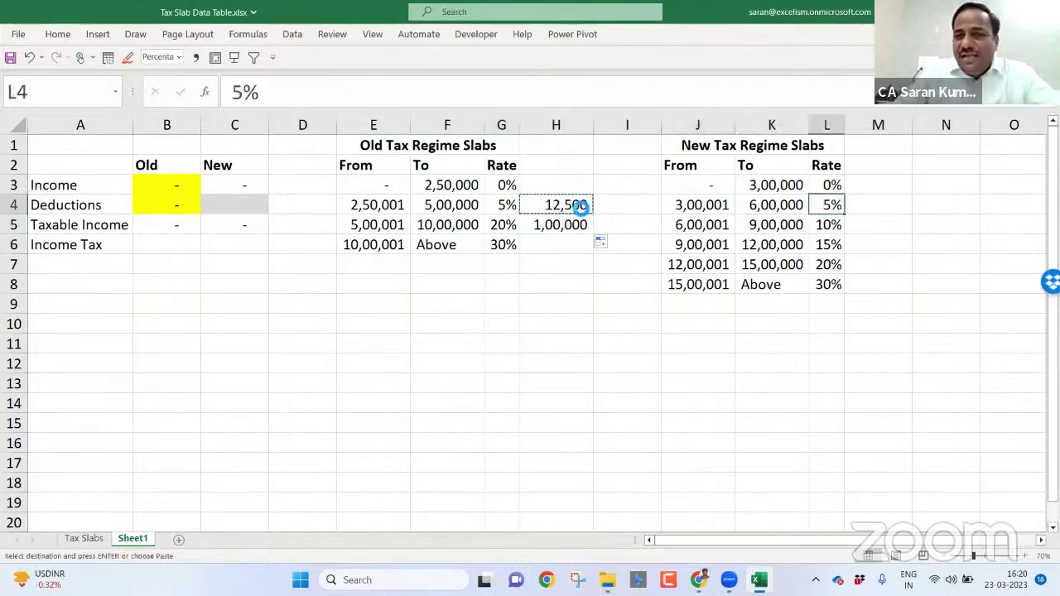
key(Return)
key(F2)
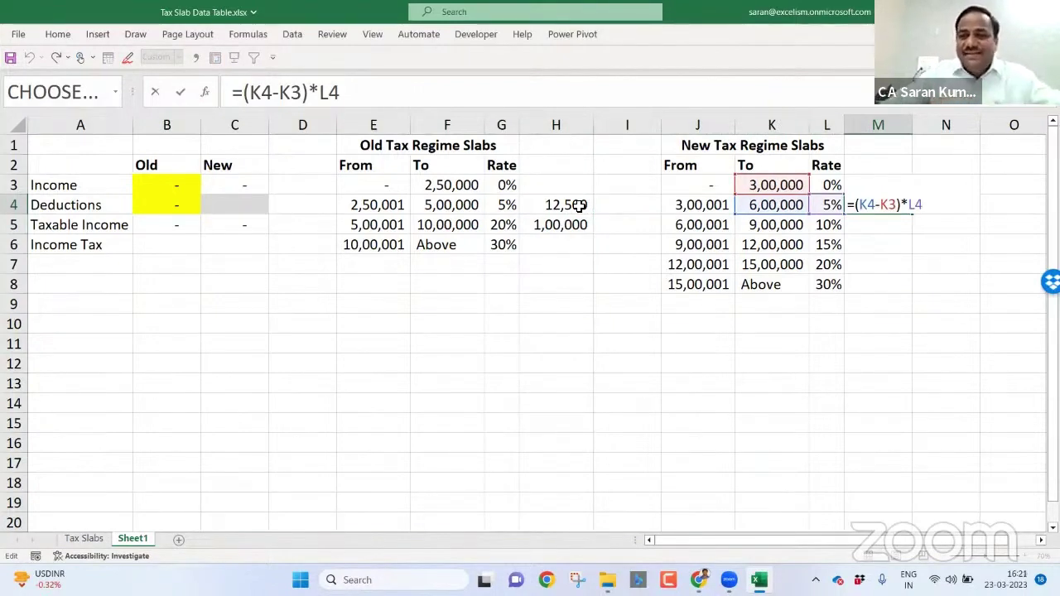
key(Return)
key(Up)
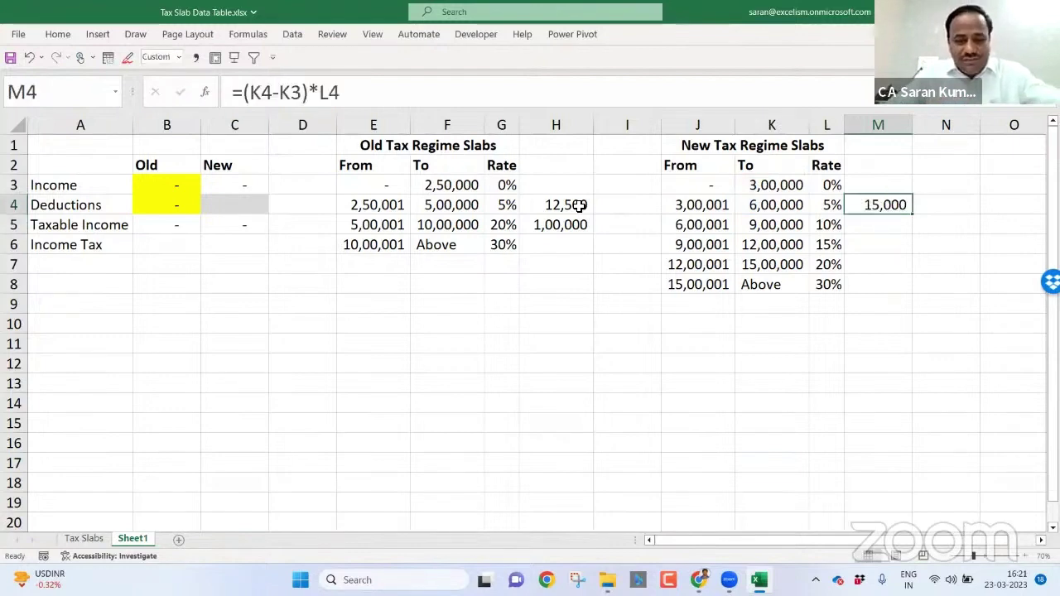
Step: Fill the slab tax formula from M4 down to M7 for the new regime's 10%, 15% and 20% slabs
key(shift+Down)
key(shift+Down)
key(shift+Down)
key(ctrl+d)
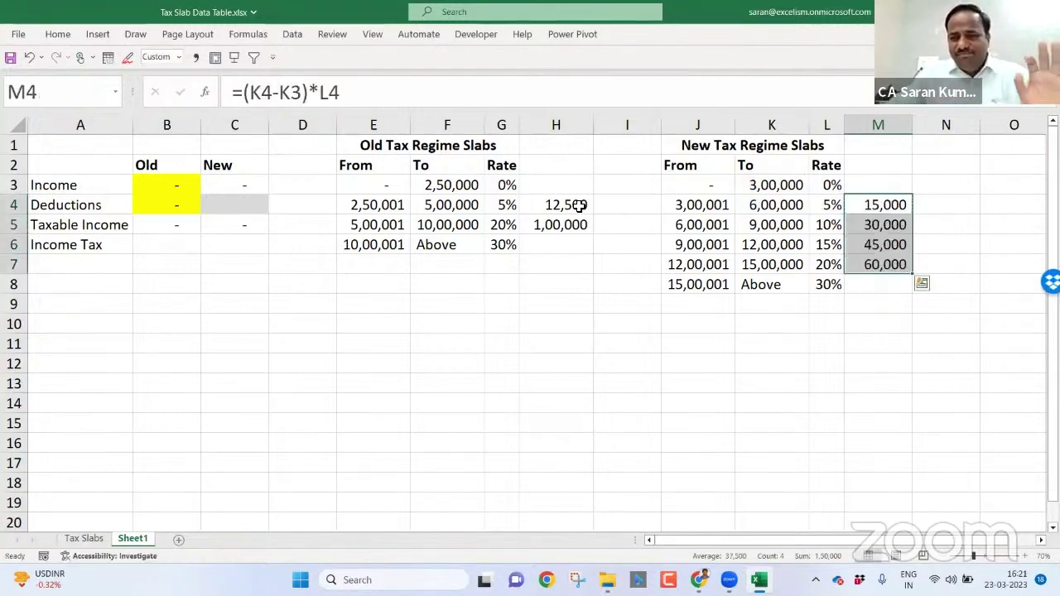
Step: Examine the cumulative new regime slab tax by extending the selection one row at a time from M4 to M7
key(Down)
key(Up)
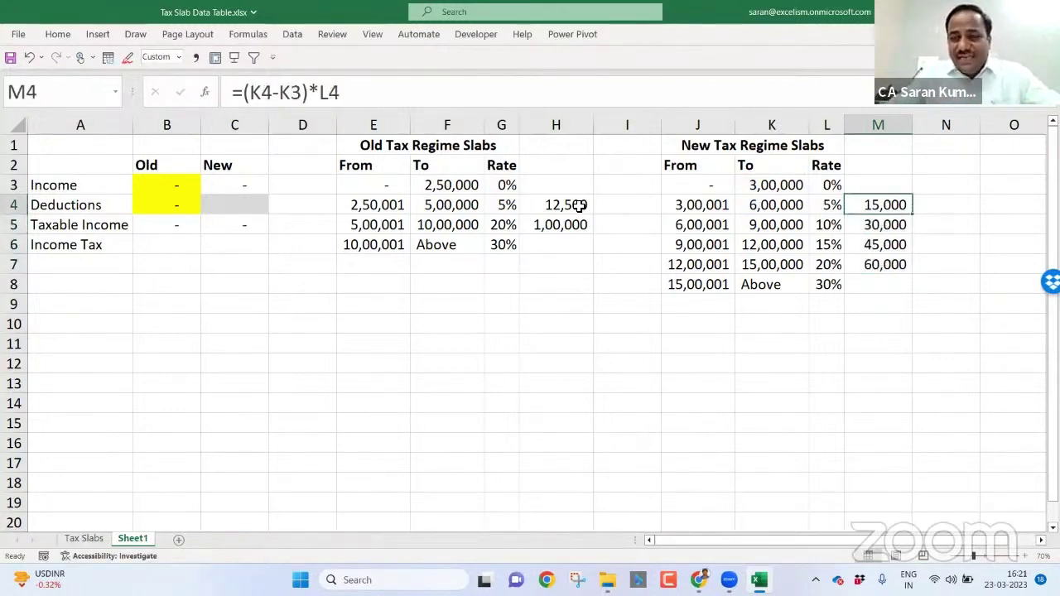
key(shift+Down)
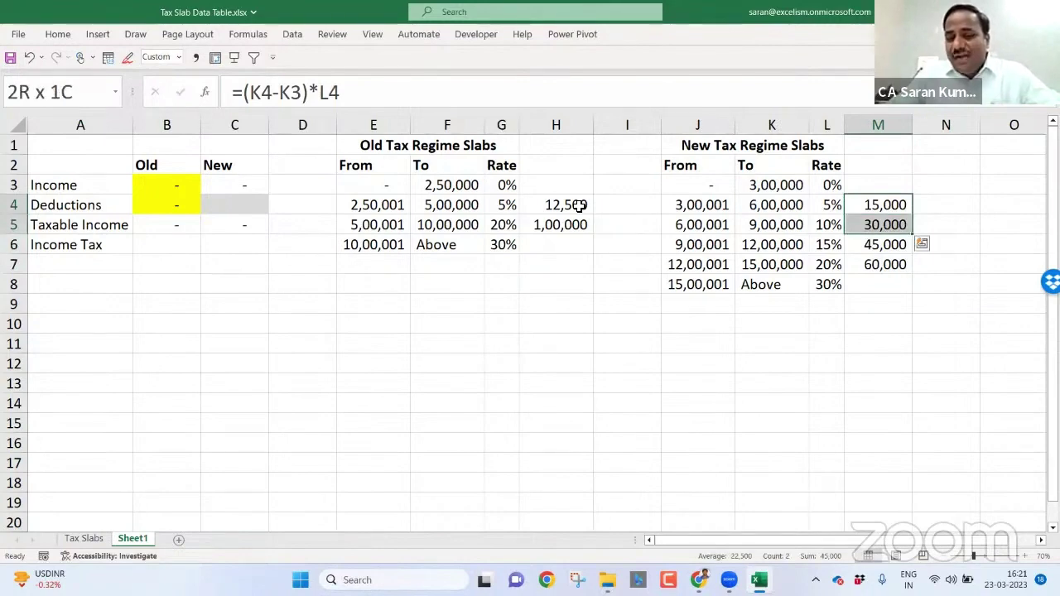
key(shift+Down)
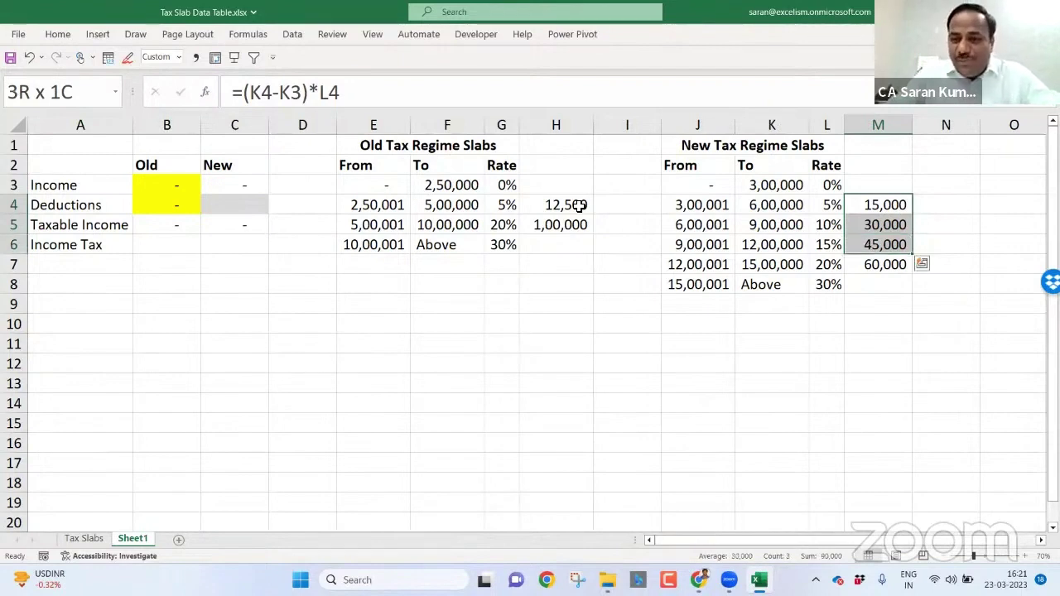
key(shift+Down)
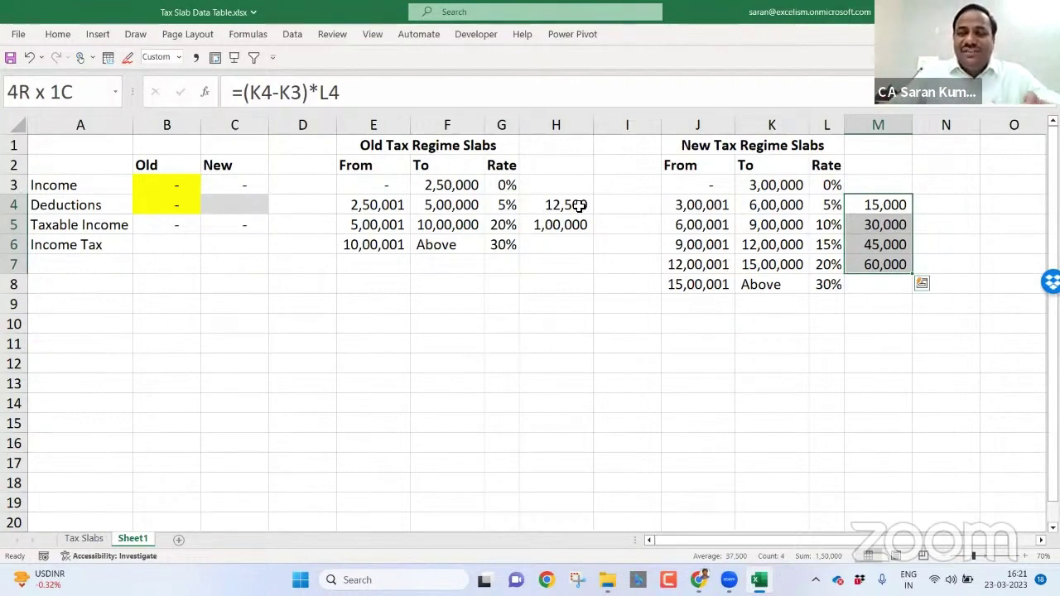
key(Left)
key(Right)
key(Left)
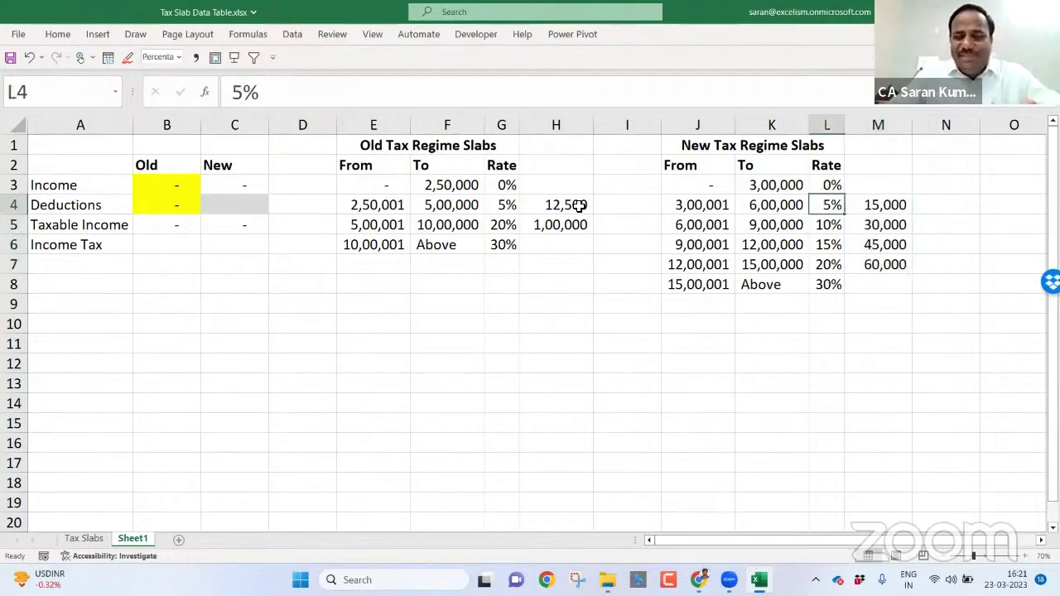
Step: Start the old regime income tax formula in B6 with =MAX(0,12500+(B5-500000)*20%, to cover the 20% slab
key(Left)
key(Left)
key(Left)
key(Left)
key(Left)
key(Left)
key(Left)
key(Left)
key(Left)
key(Left)
key(Down)
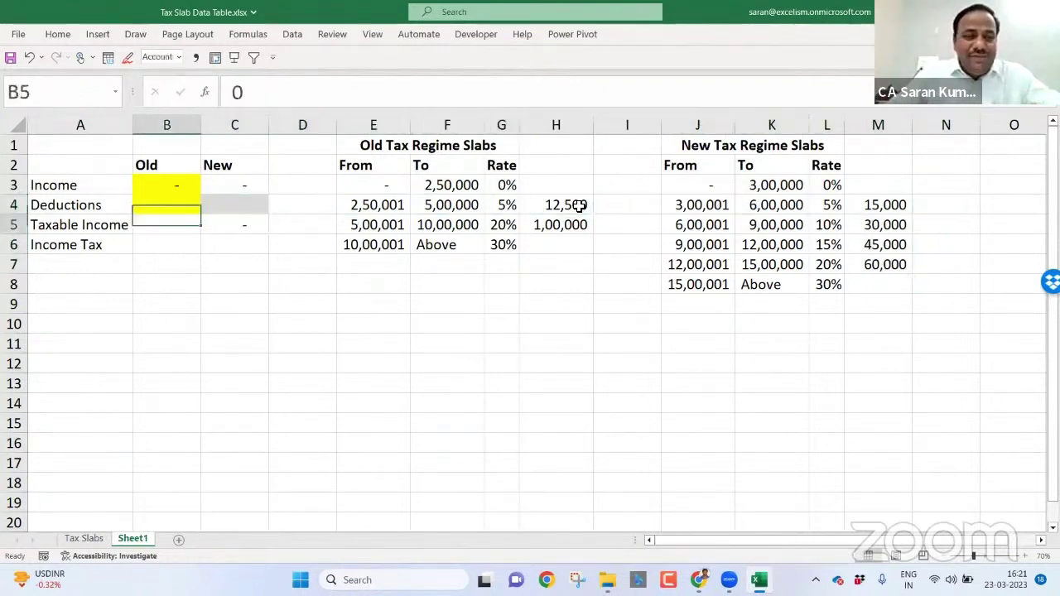
key(Down)
text(=MAX()
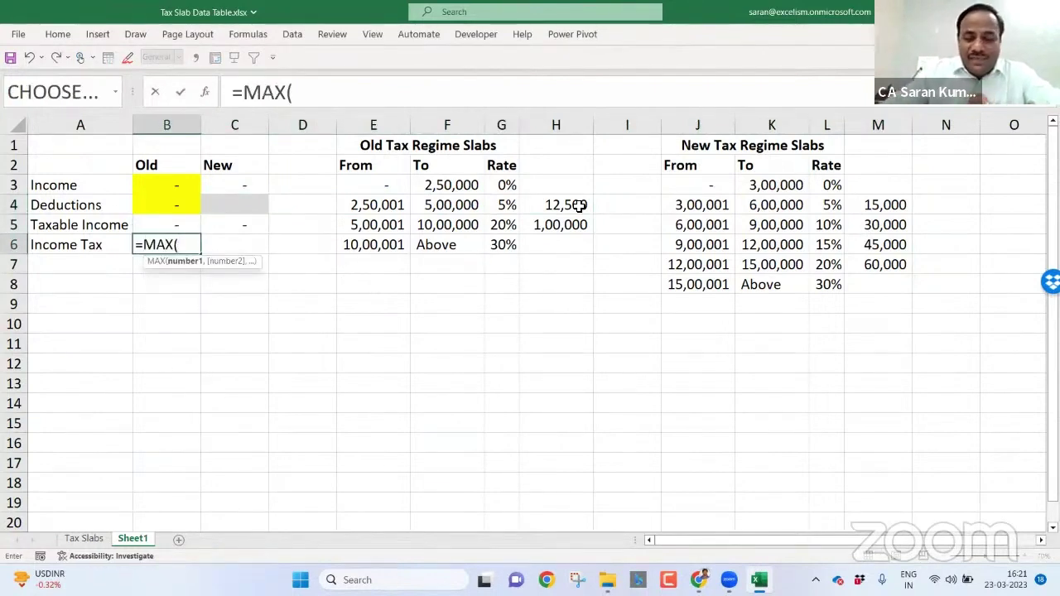
text(0,)
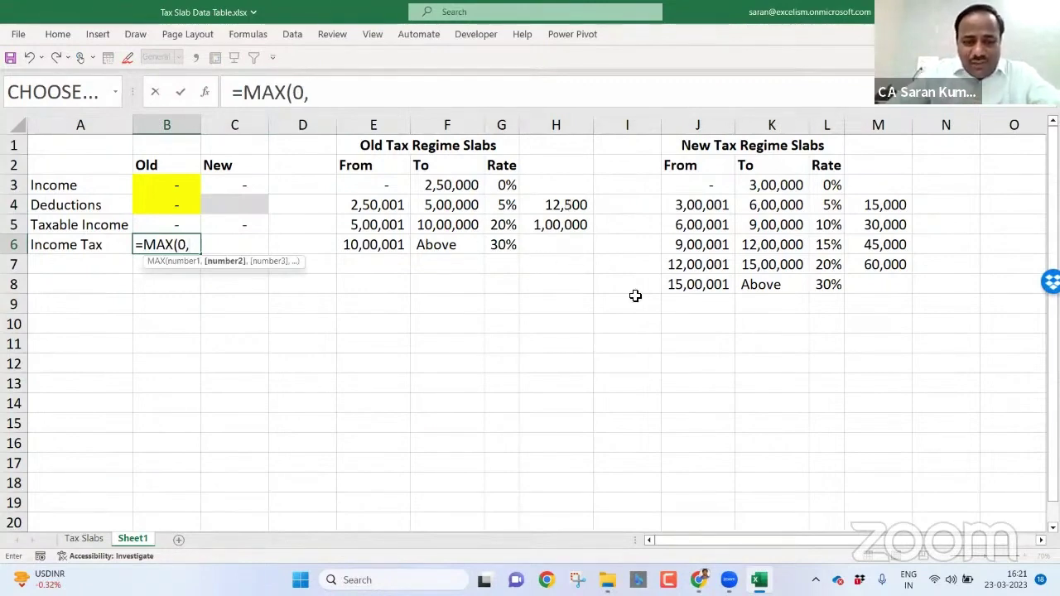
text(12500+)
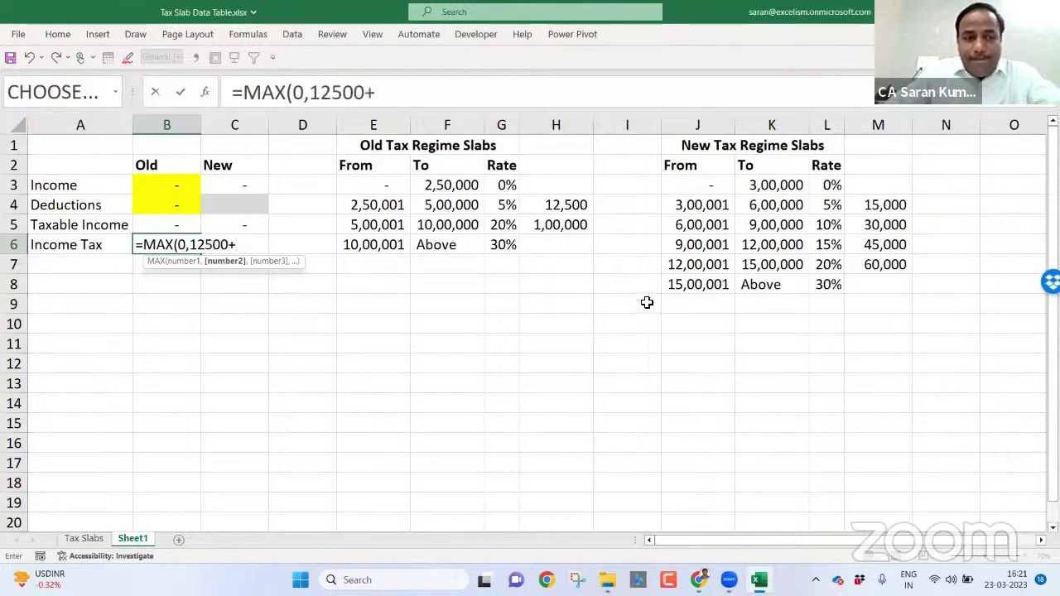
text(()
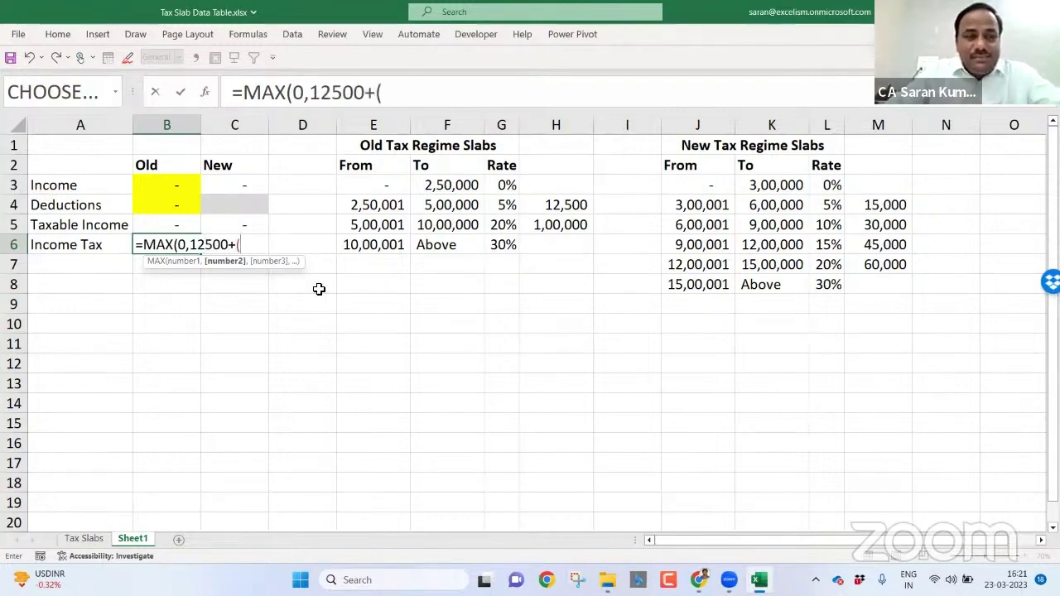
click(164, 225)
text(-)
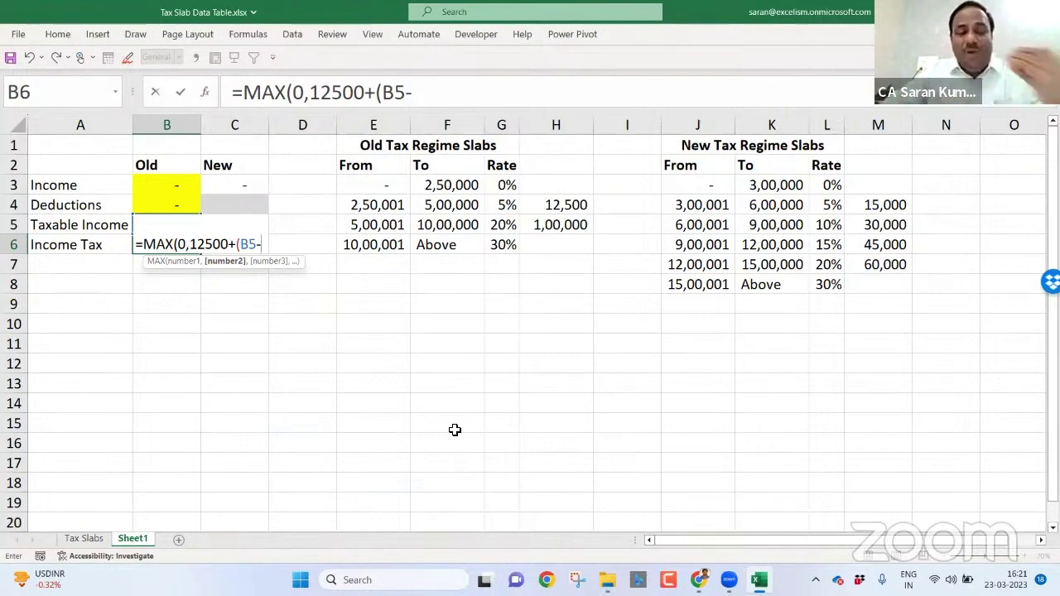
text(500000)
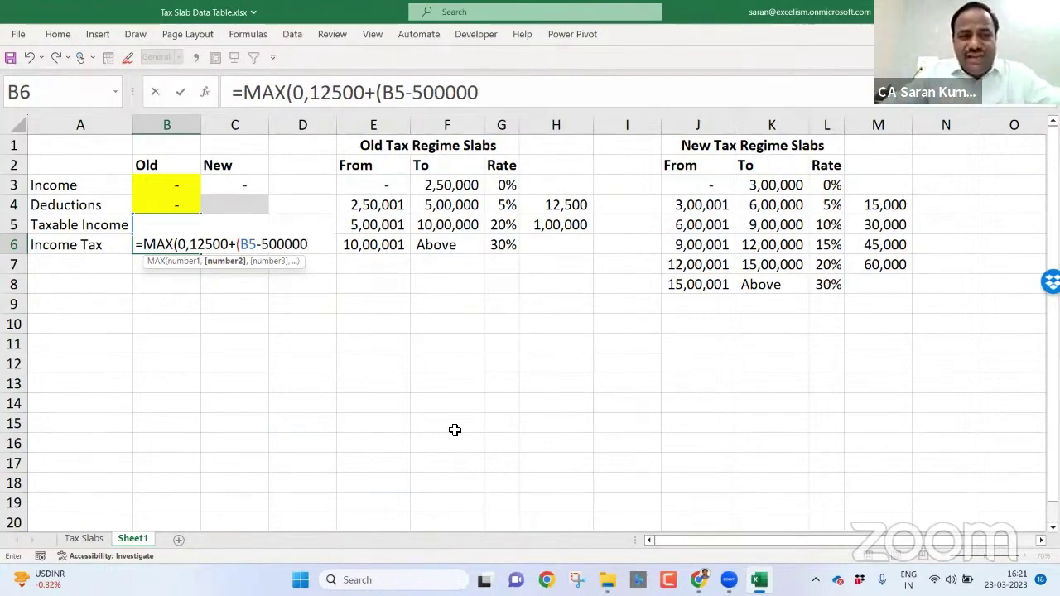
text()*)
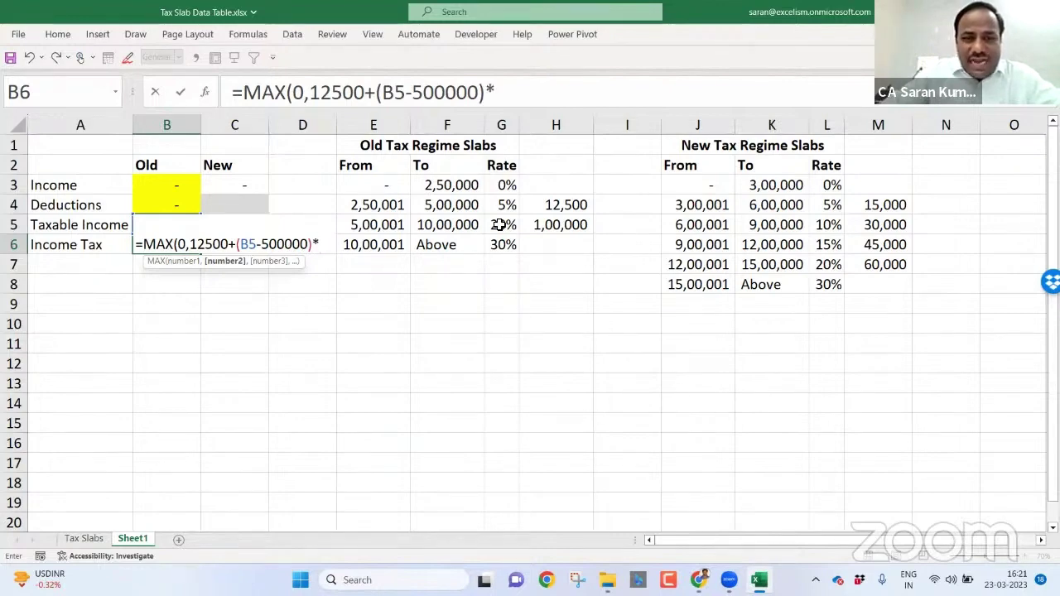
text(20)
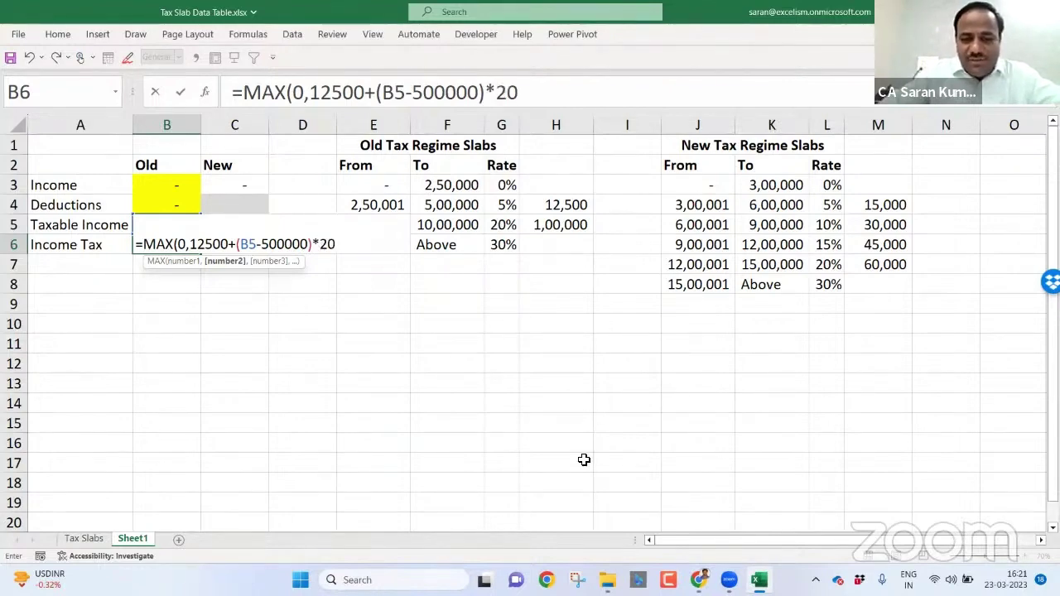
text(%,)
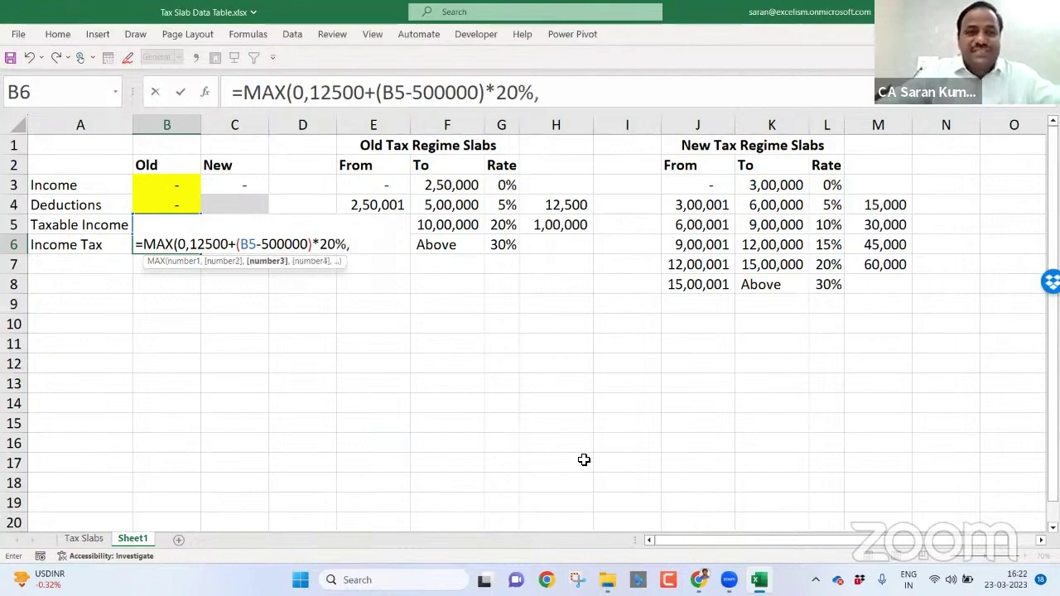
Step: Complete the B6 MAX formula with the 30% slab argument 112500+(B5-1000000)*30%, review its arguments and enter it
double_click(188, 245)
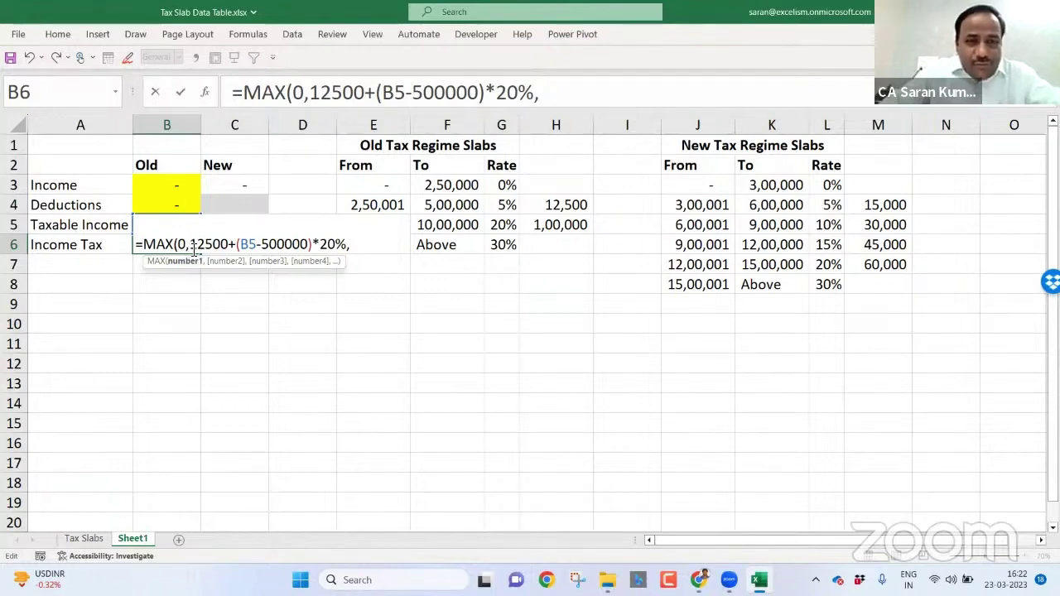
drag(193, 247, 377, 252)
click(361, 246)
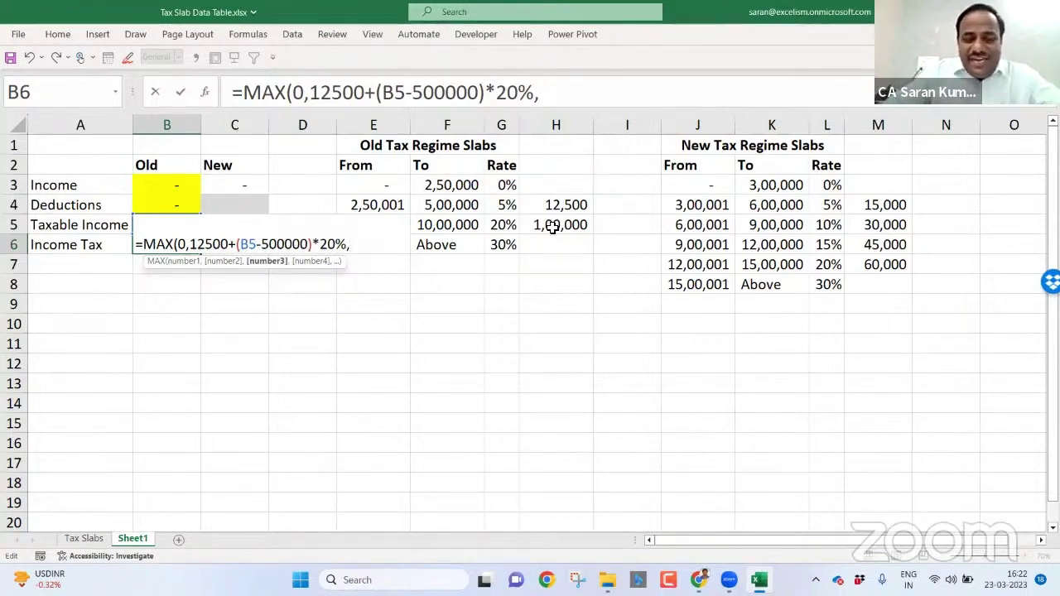
text(2500,)
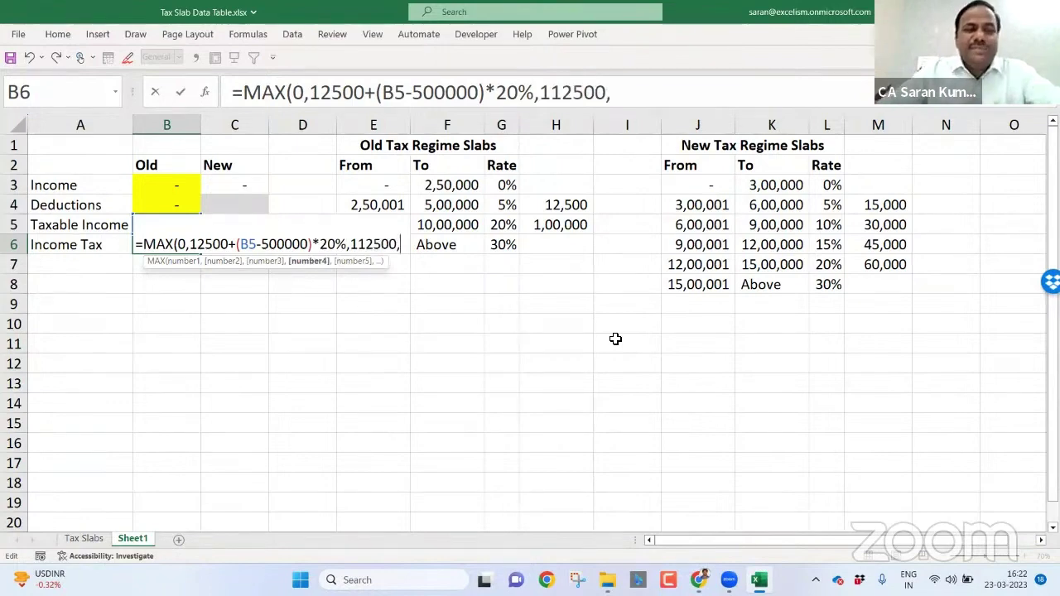
key(BackSpace)
text(+)
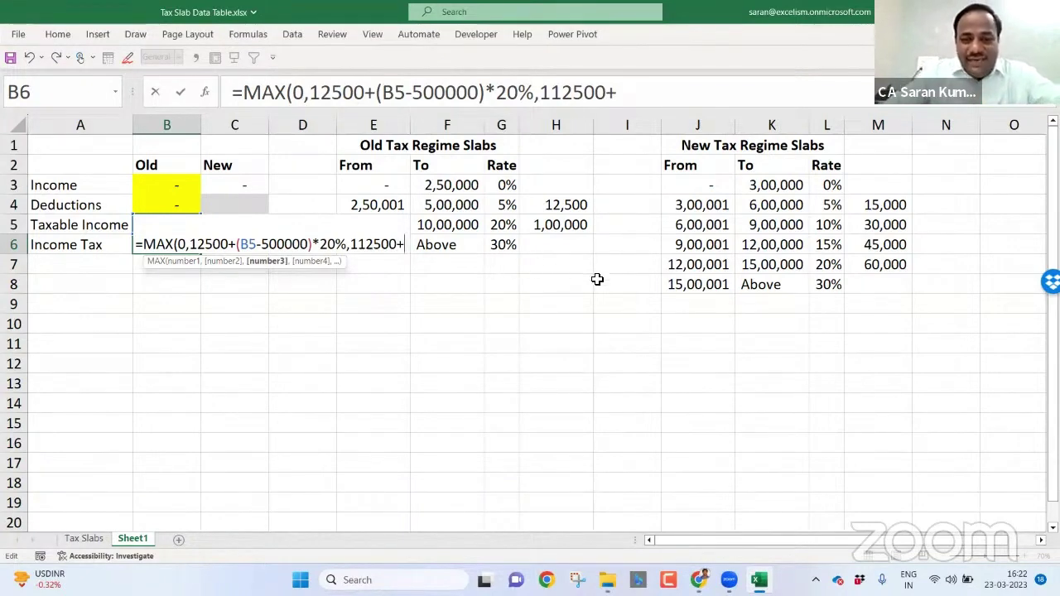
text(()
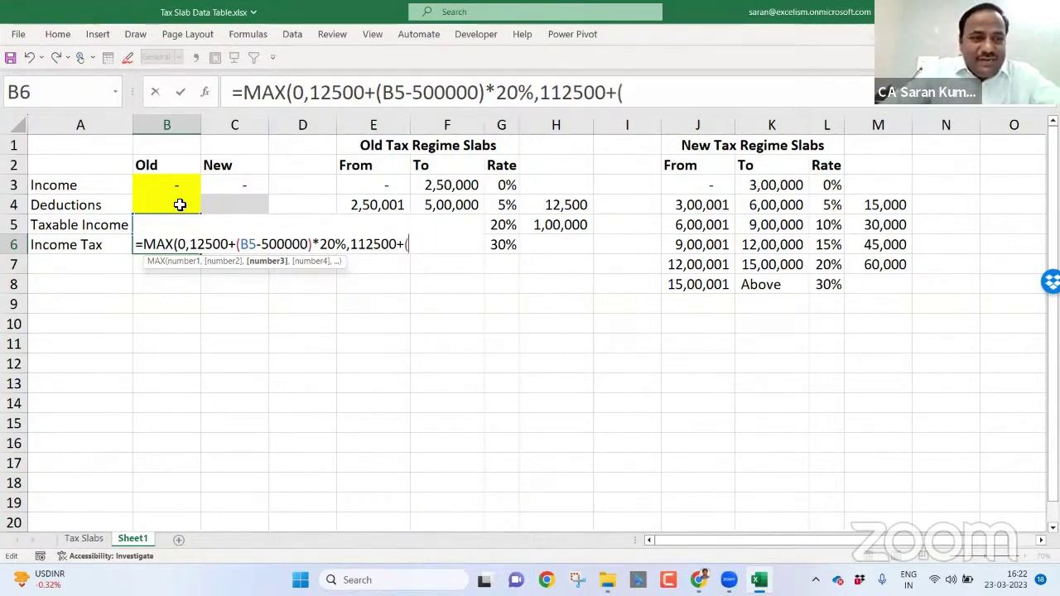
key(Up)
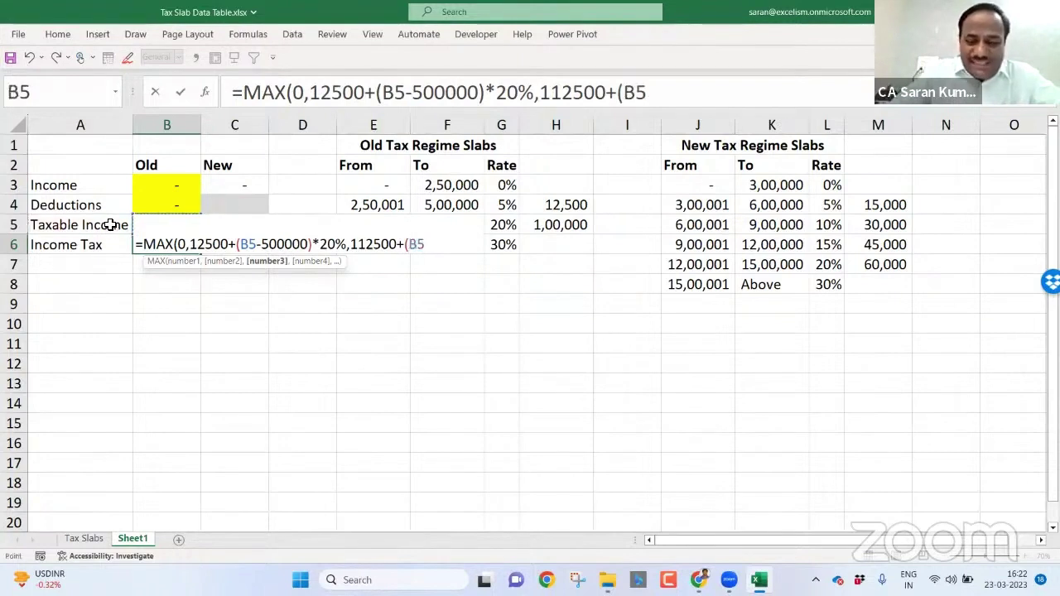
text(-100)
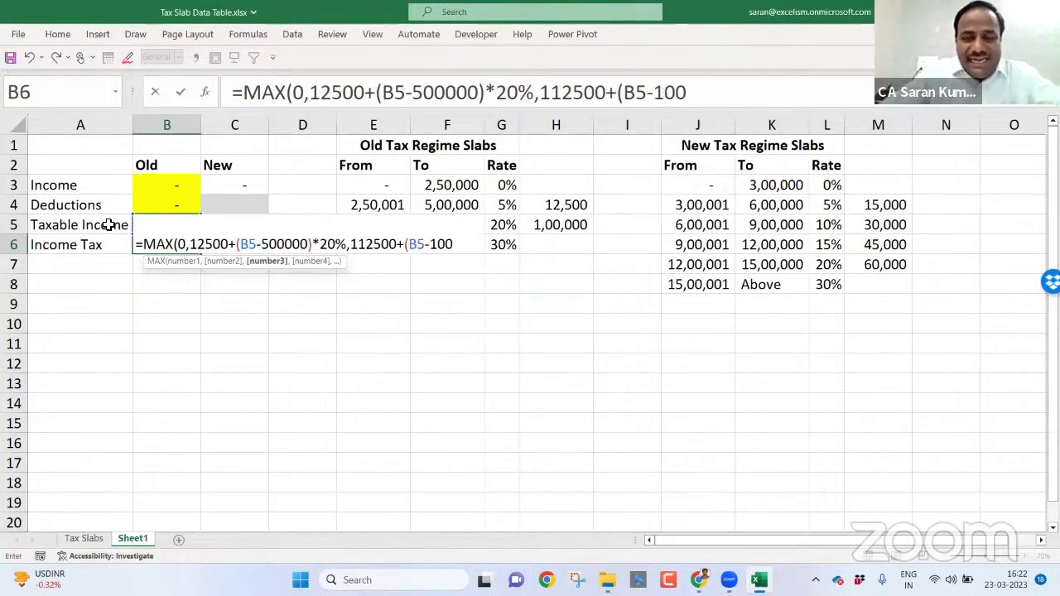
text(0000)
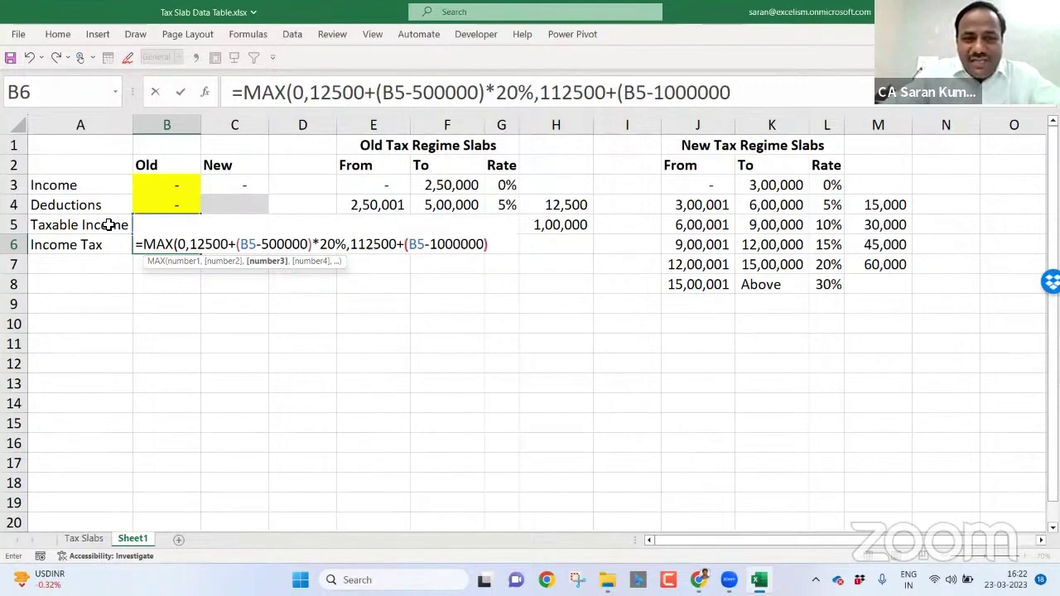
text()*)
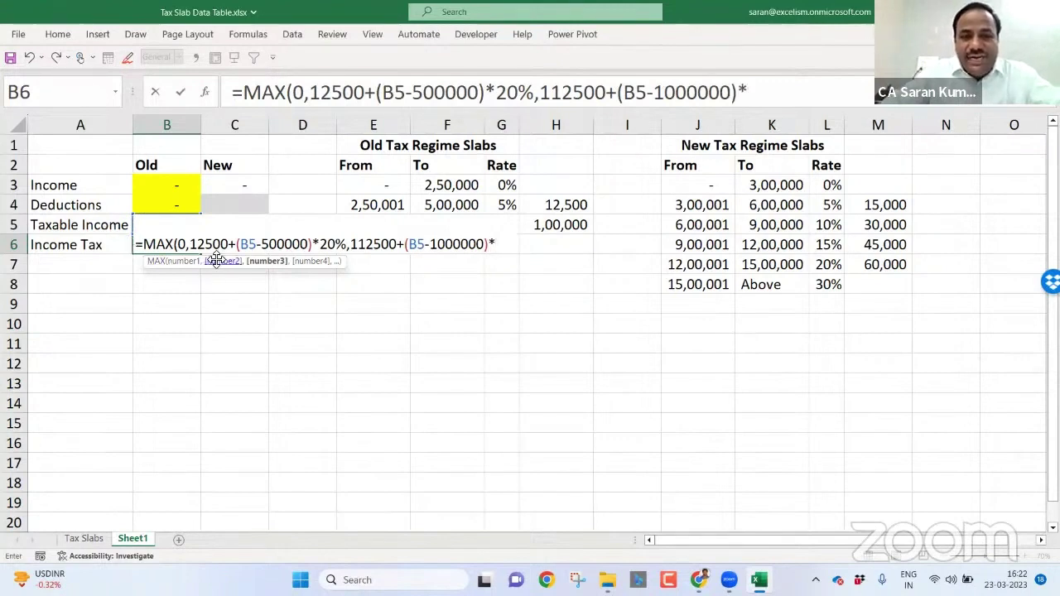
text(30)
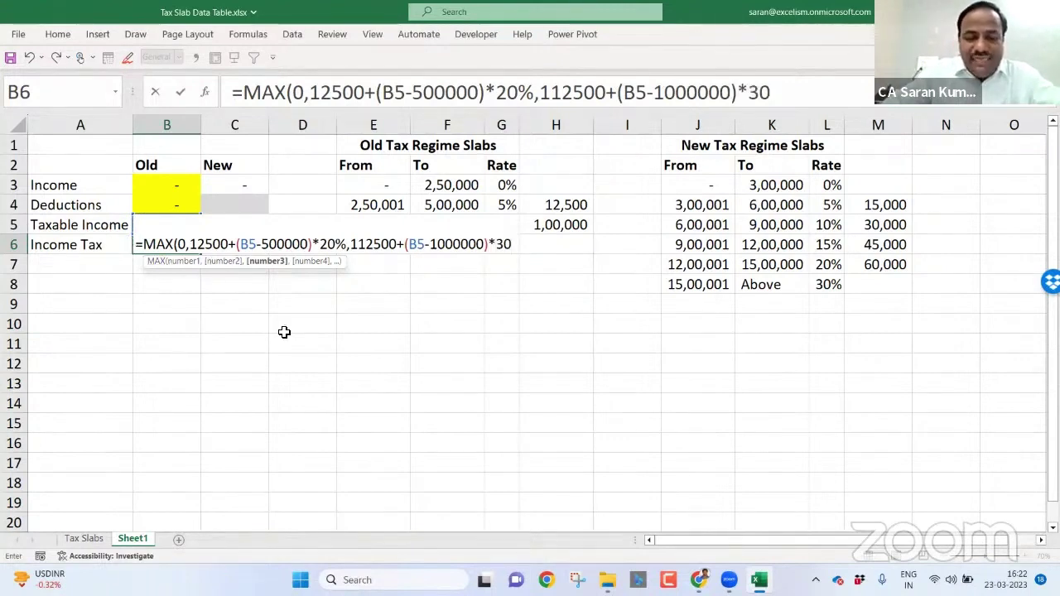
text(%))
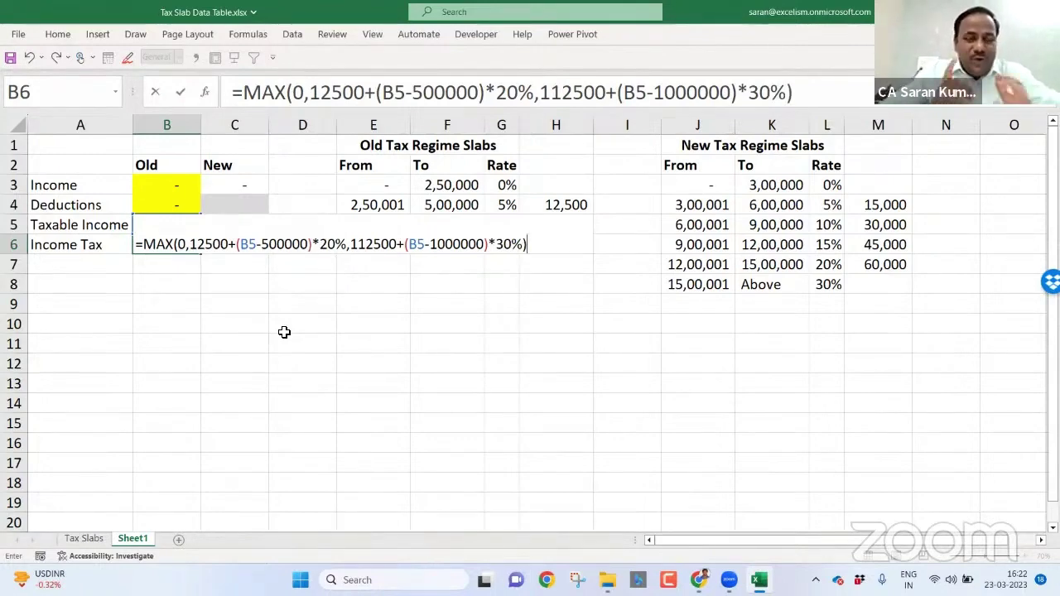
double_click(183, 246)
click(185, 250)
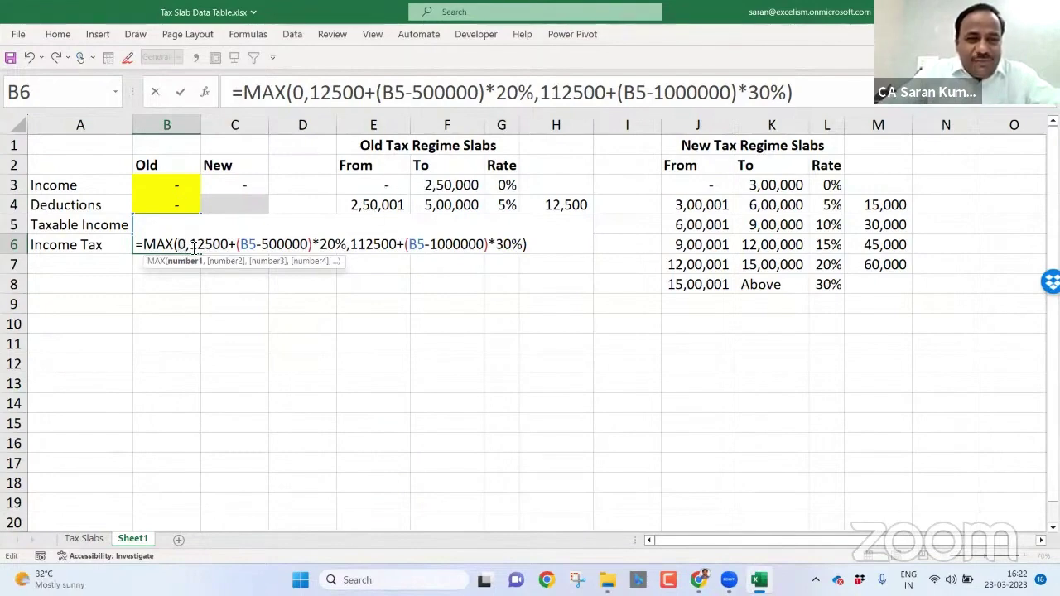
drag(193, 246, 527, 247)
key(Return)
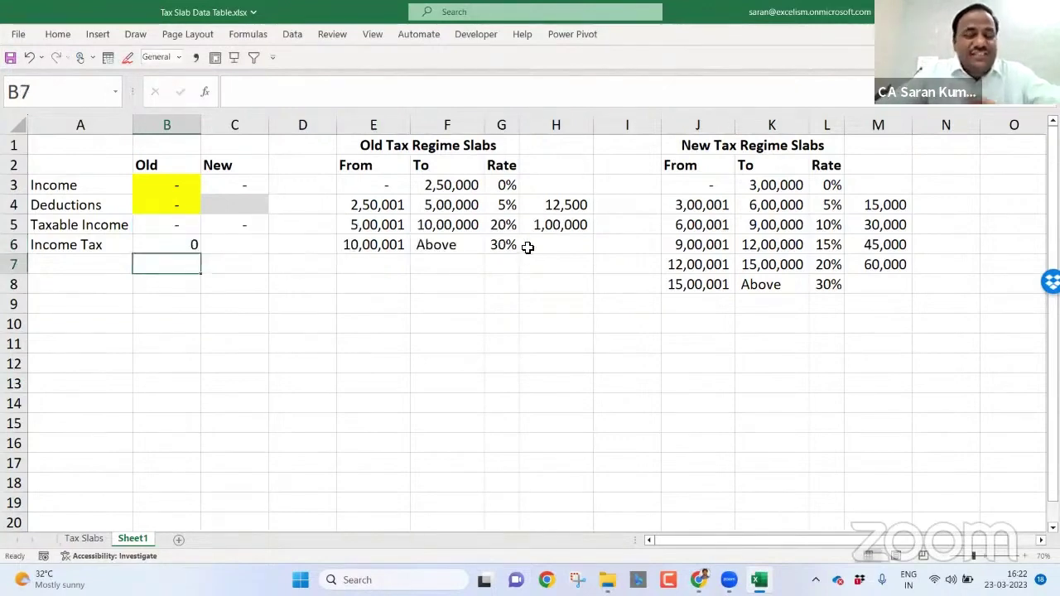
Step: Enter 500000 as the old regime income in B3 to test the tax formula
key(Up)
key(Up)
key(Up)
key(Up)
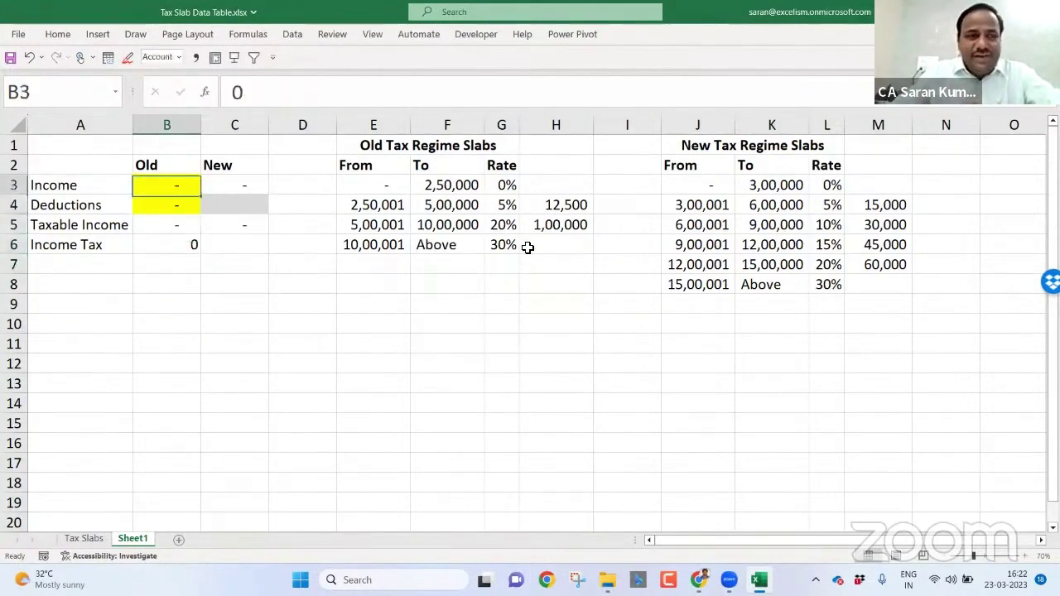
text(500000)
key(Return)
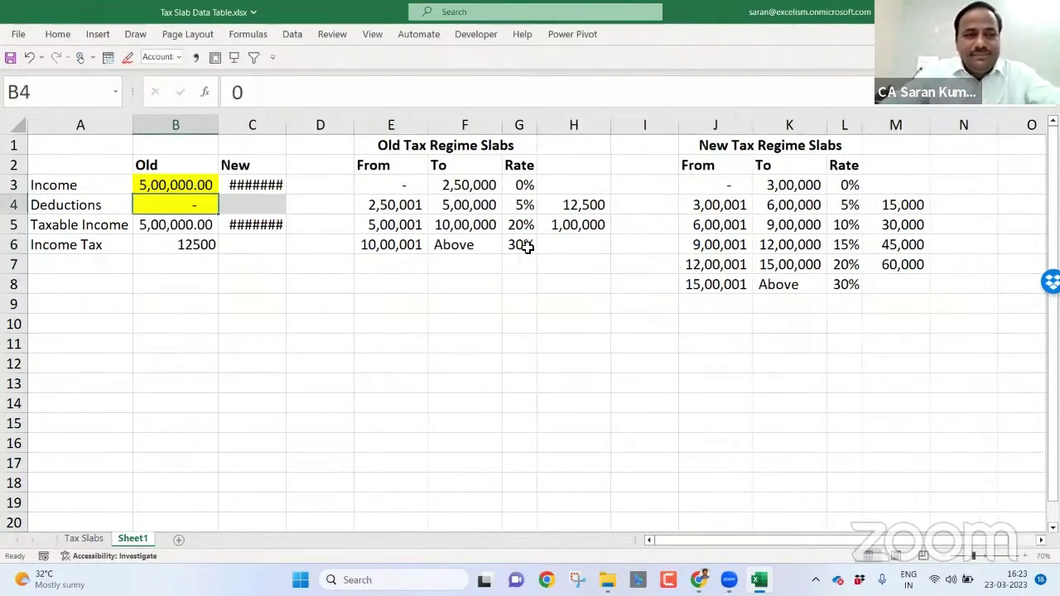
Step: Widen column C so the new regime amounts in C3:C5 fit
key(Right)
key(Up)
key(shift+Down)
key(shift+Down)
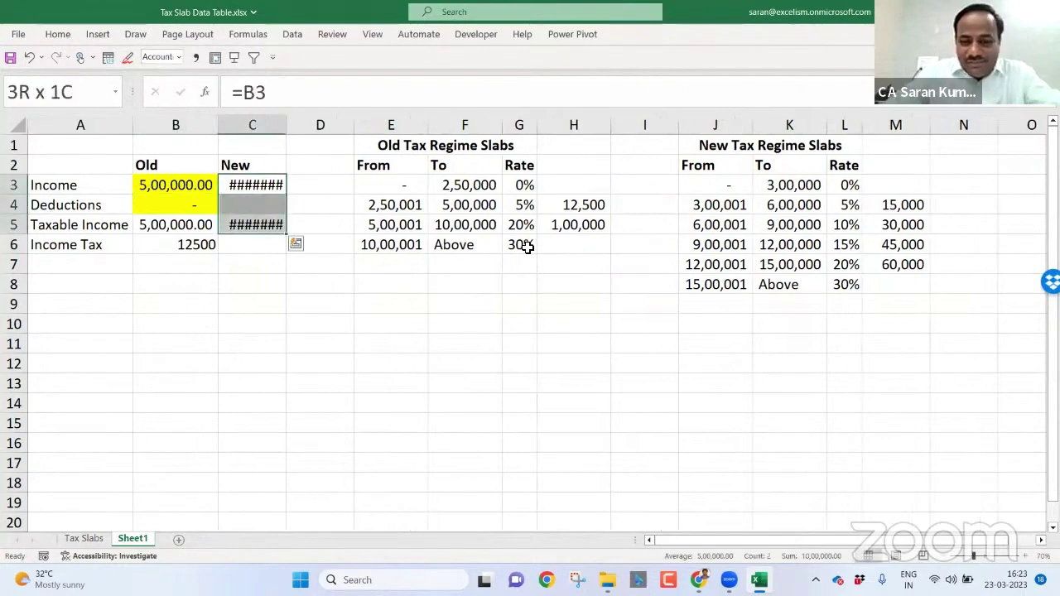
key(ctrl+d)
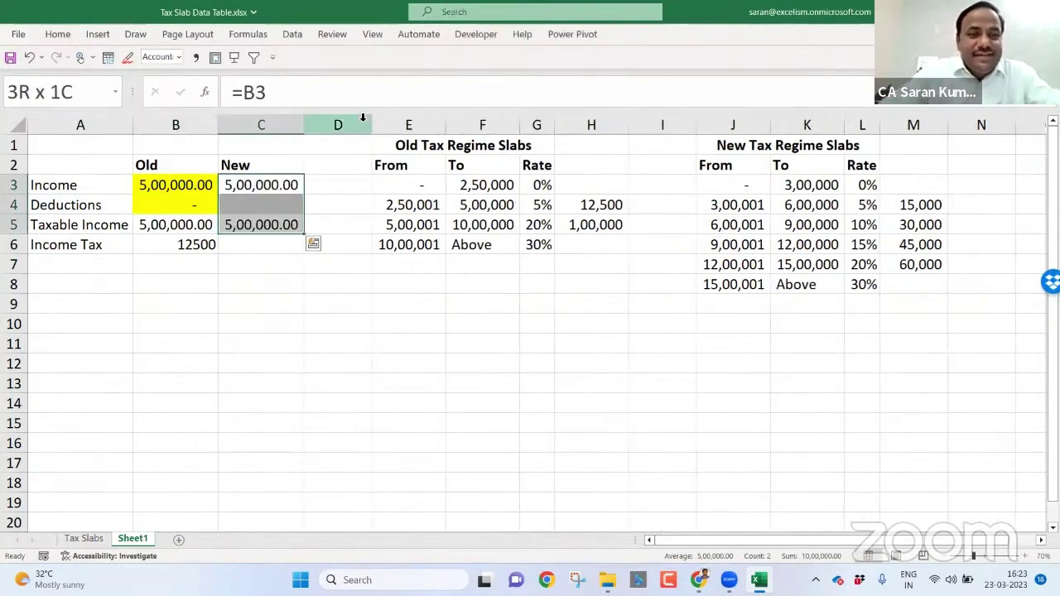
Step: Format the income, deductions and taxable income cells B3:C5 to show no decimal places
key(Left)
key(shift+Down)
key(shift+Down)
key(shift+Right)
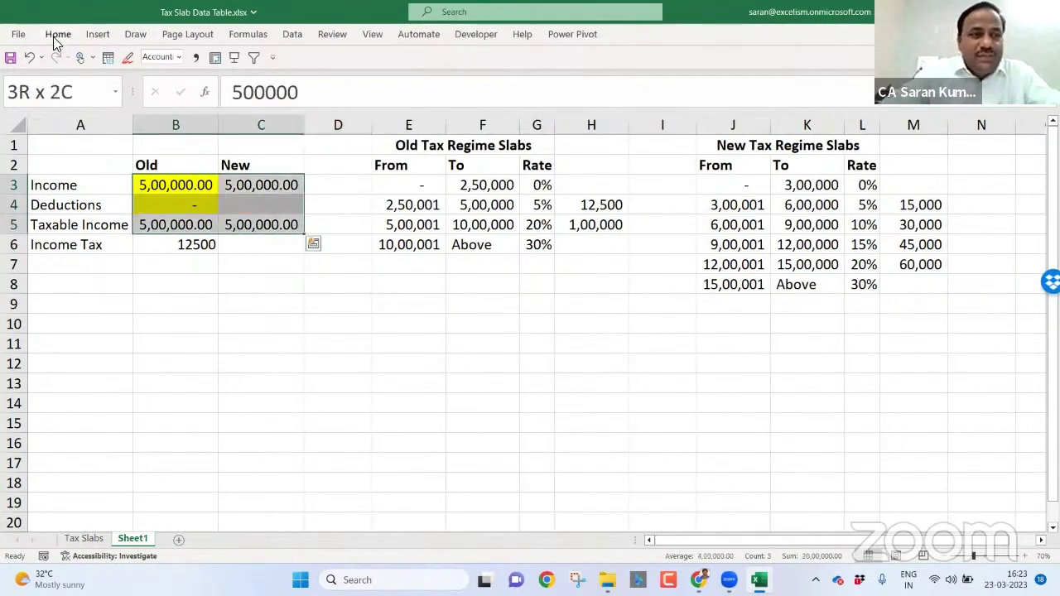
click(58, 35)
double_click(555, 83)
click(180, 233)
Step: Apply the comma number style without decimals to the old regime income tax in B6
click(180, 241)
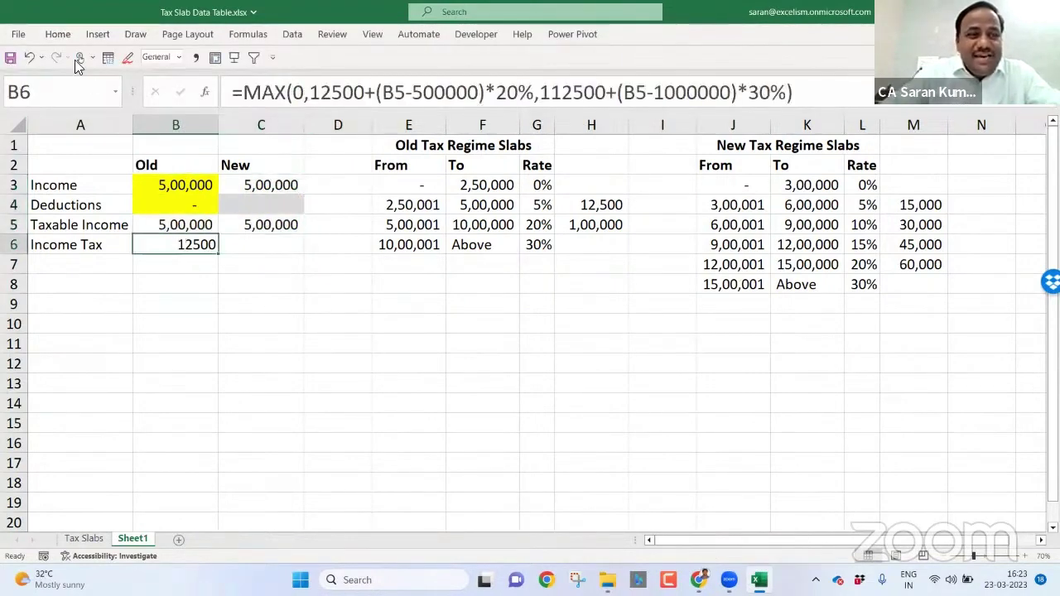
click(58, 34)
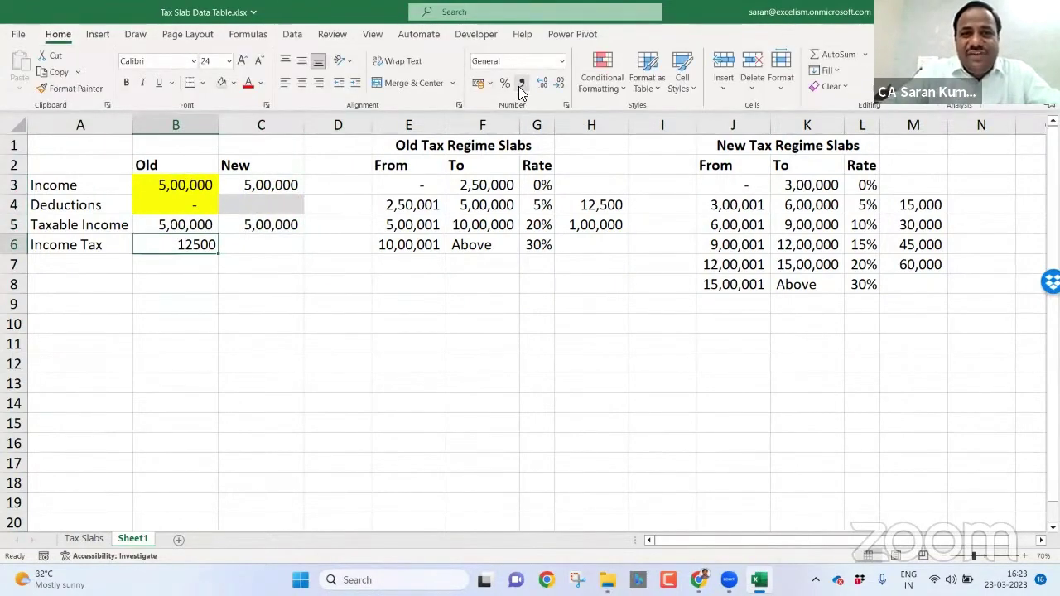
click(521, 83)
double_click(559, 84)
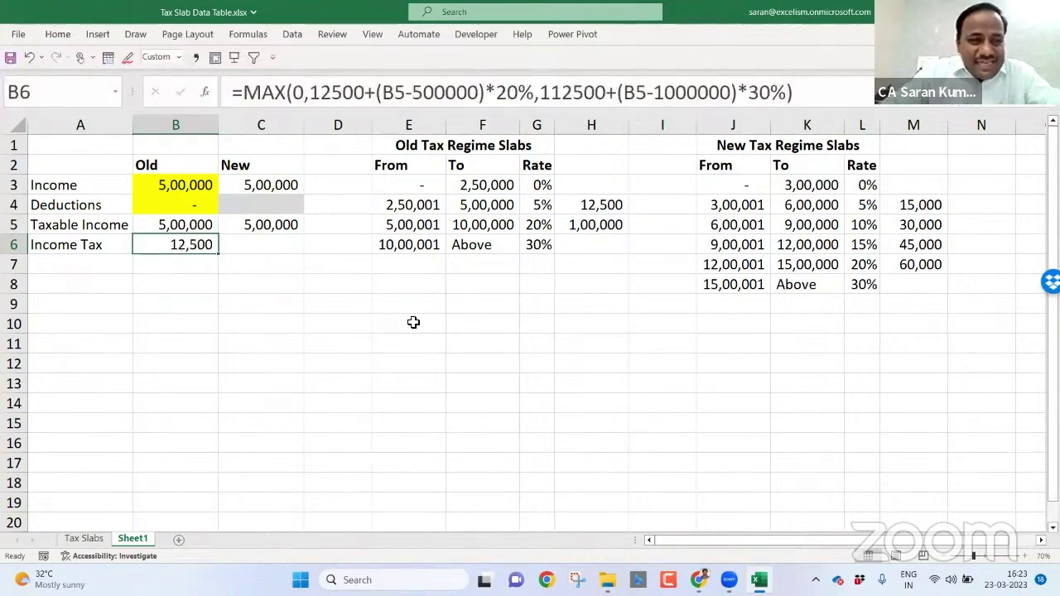
Step: Examine the 20% and 30% slab arguments of the B6 MAX formula and what each evaluates to
double_click(213, 245)
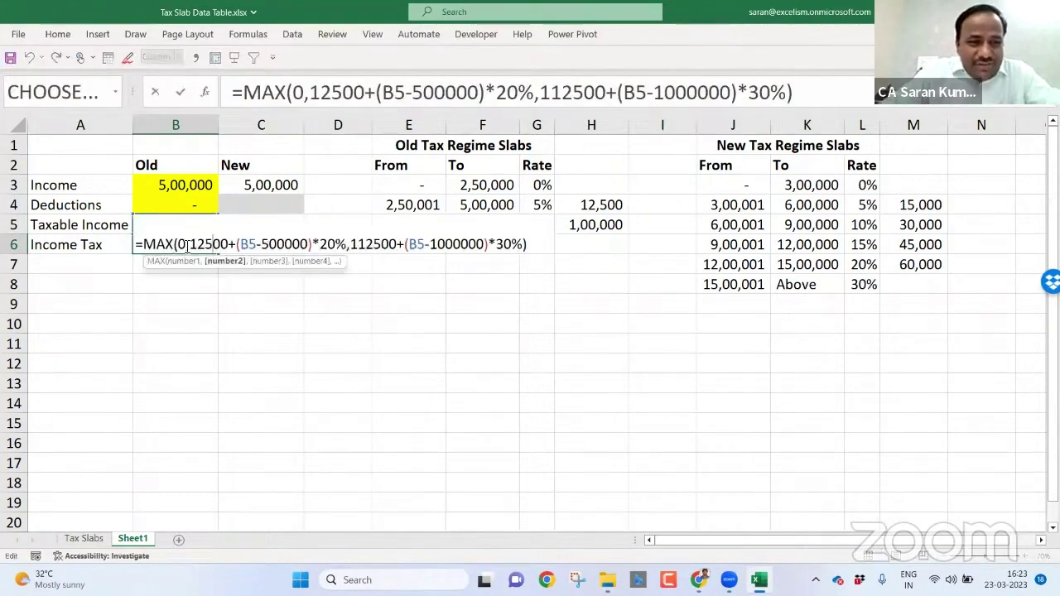
drag(173, 245, 308, 245)
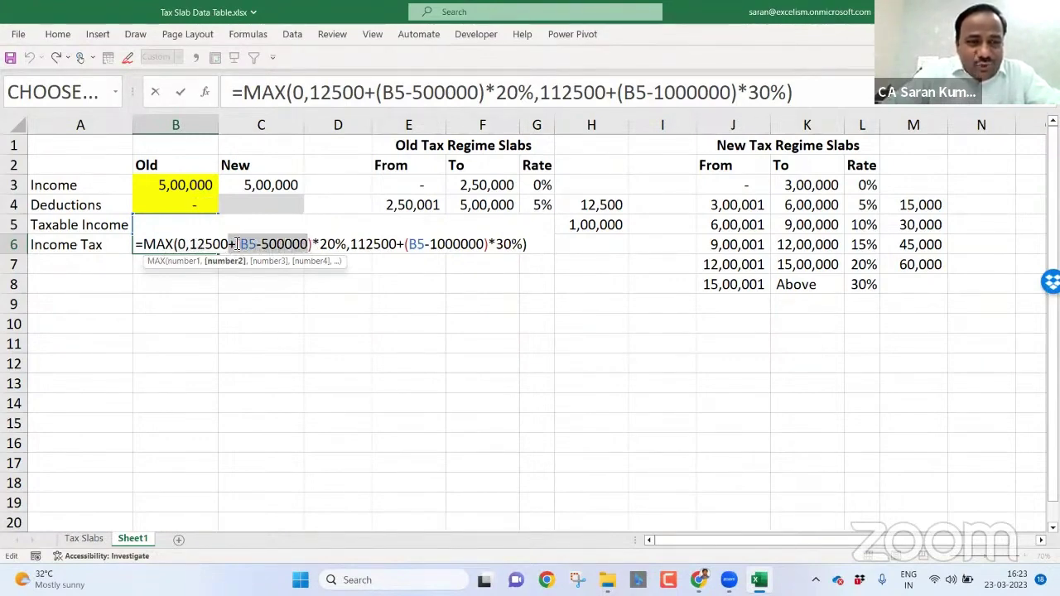
drag(237, 245, 346, 245)
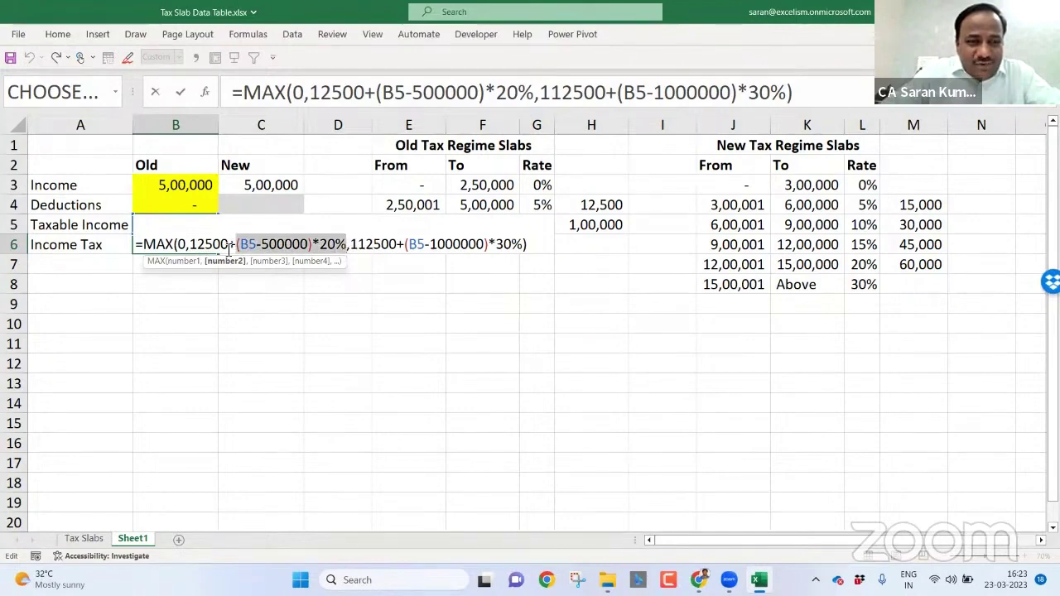
drag(189, 245, 346, 241)
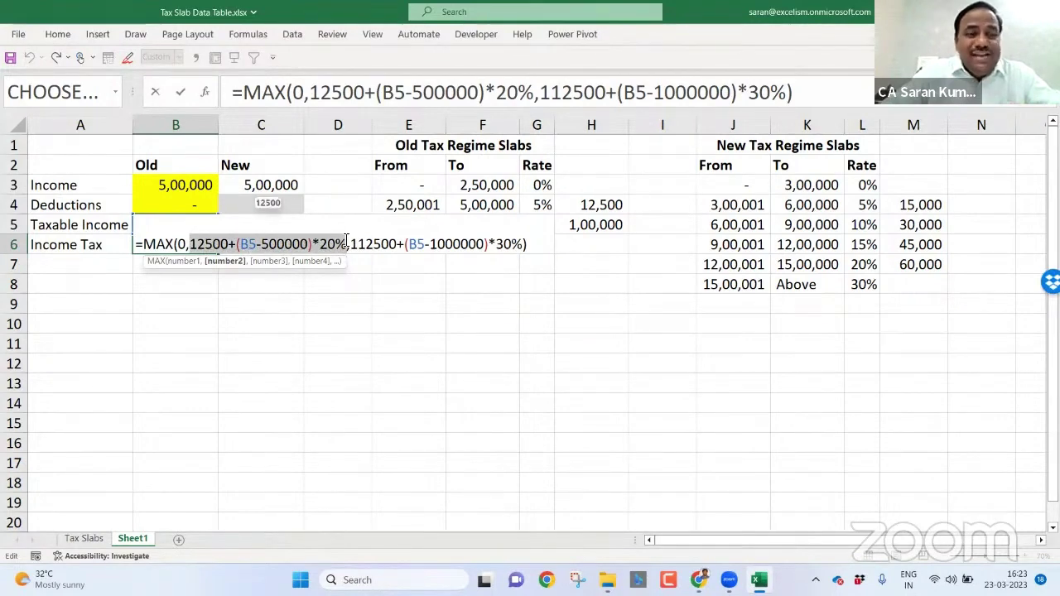
drag(350, 244, 522, 232)
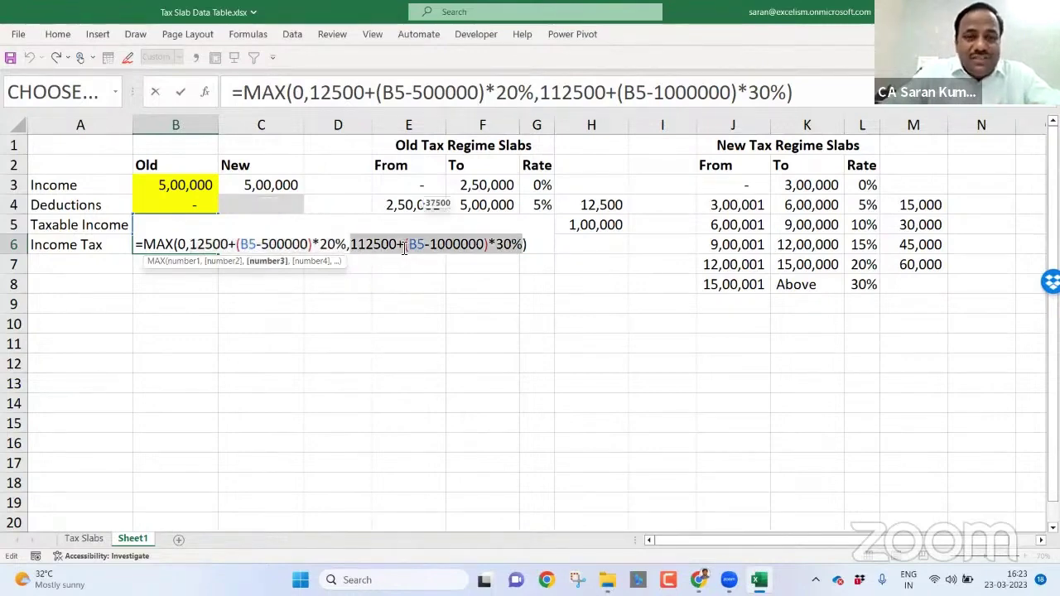
drag(405, 244, 522, 244)
drag(351, 246, 524, 237)
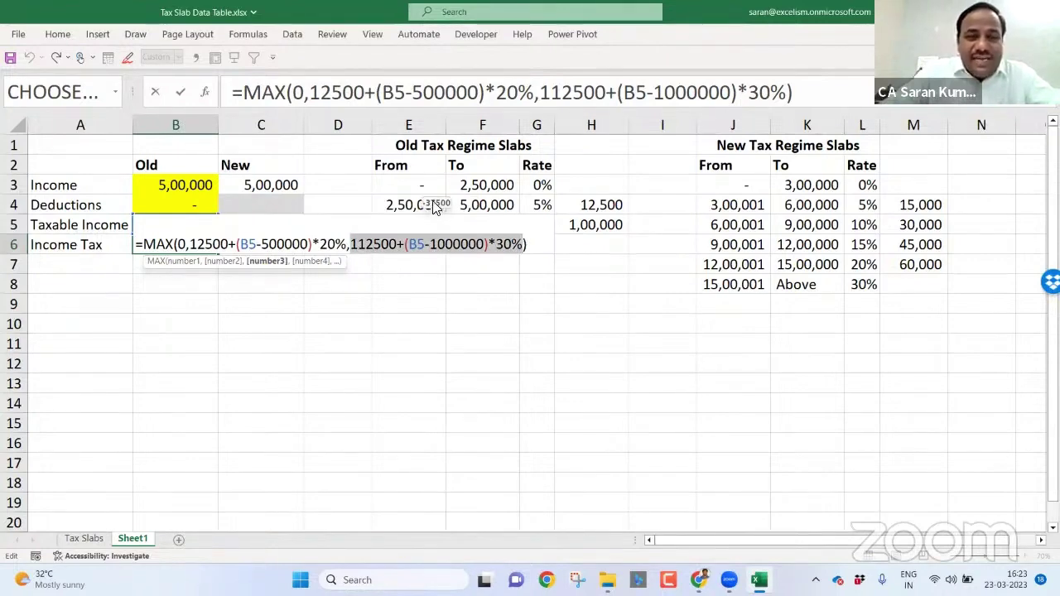
click(184, 245)
drag(189, 245, 527, 245)
click(357, 245)
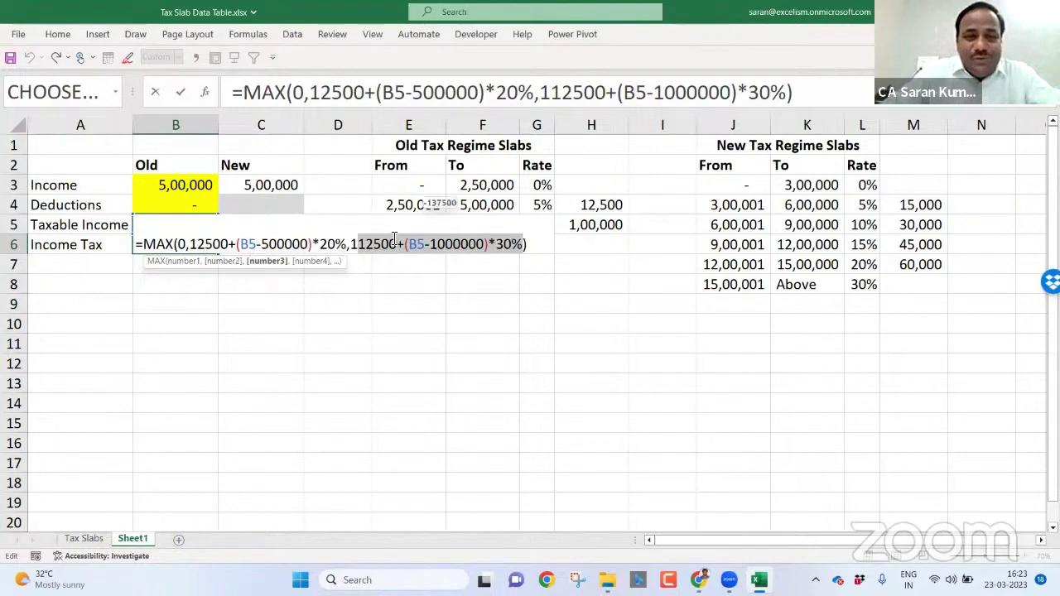
drag(350, 244, 523, 240)
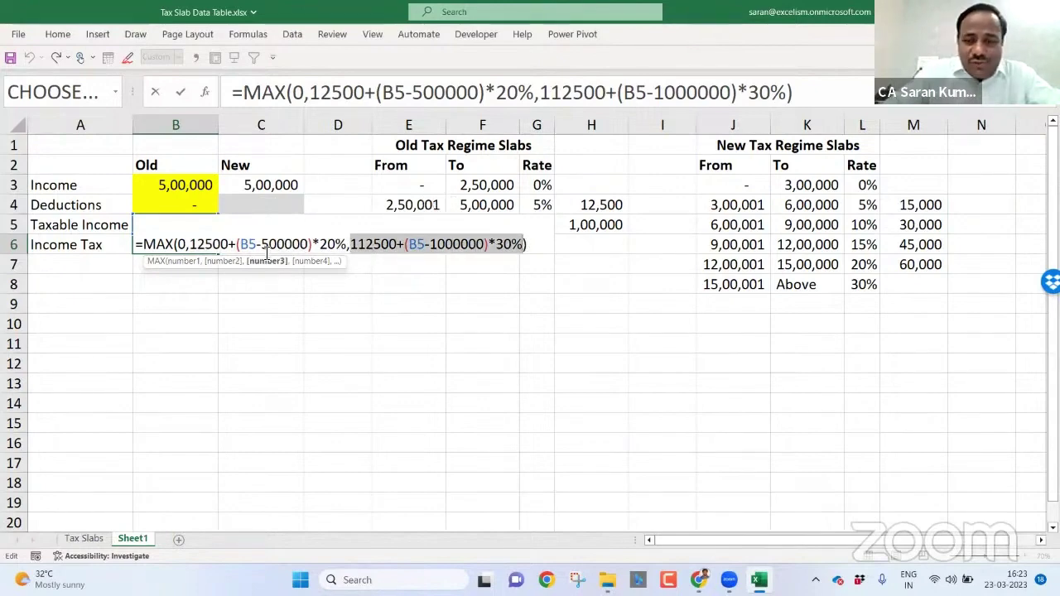
key(Return)
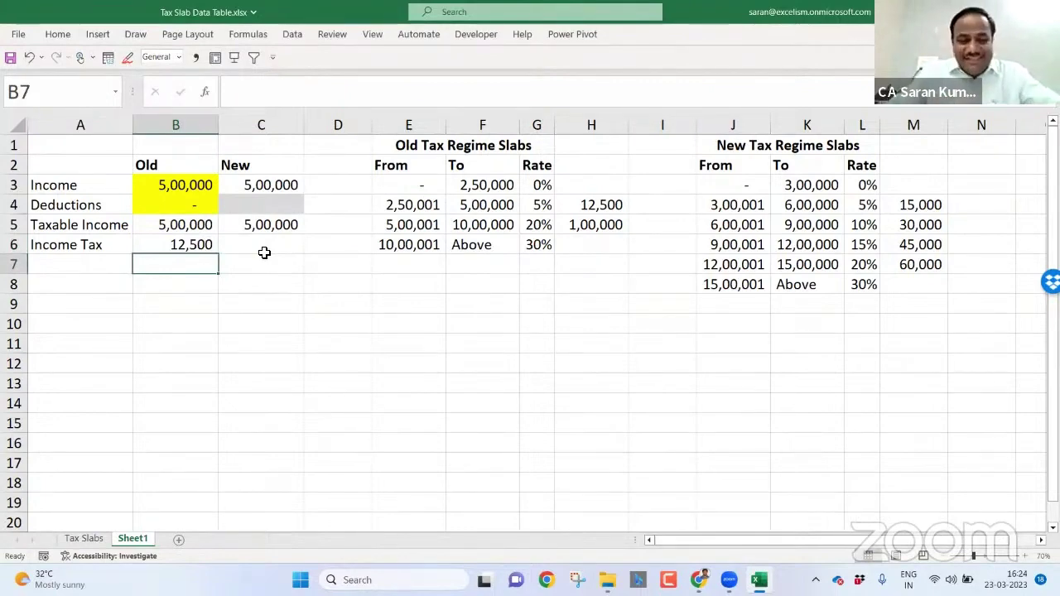
Step: Wrap the B6 MAX formula in IF(B5<=500000,0,…) so income up to 500000 attracts zero tax, and close the outer parenthesis
key(Up)
key(F2)
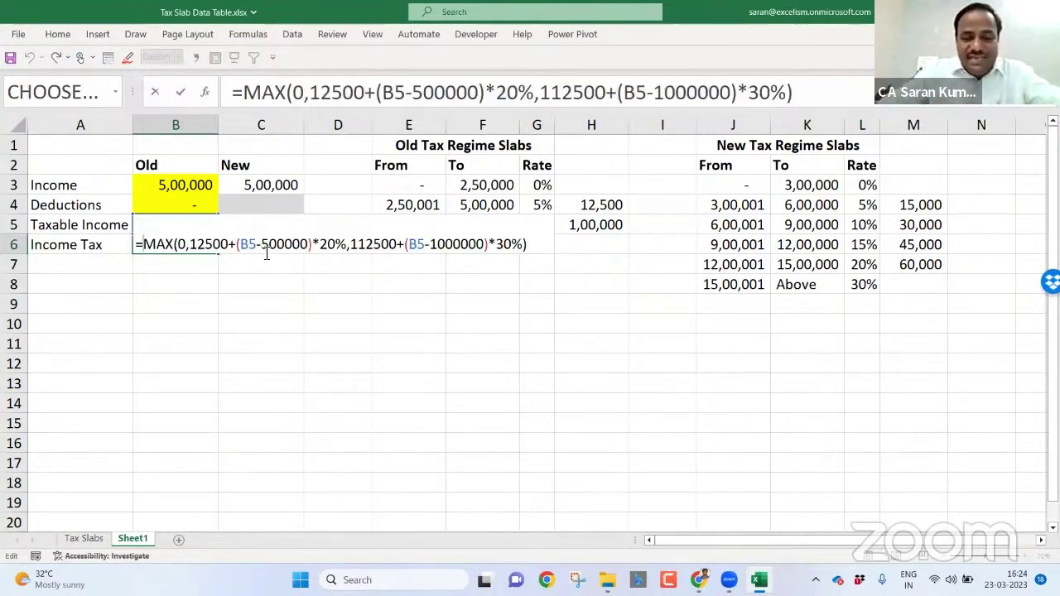
text(IF()
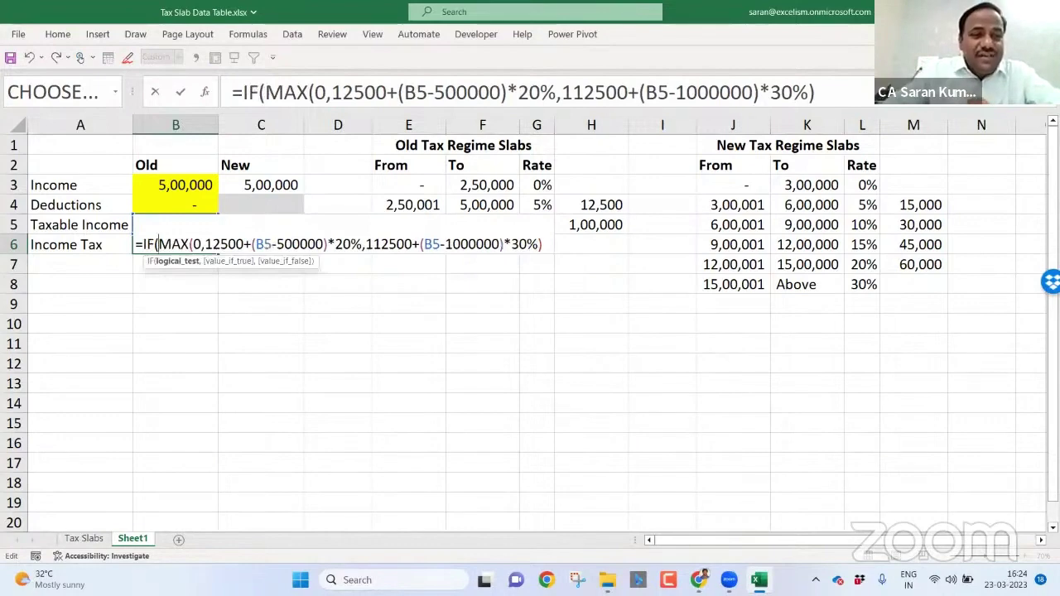
click(86, 228)
key(Right)
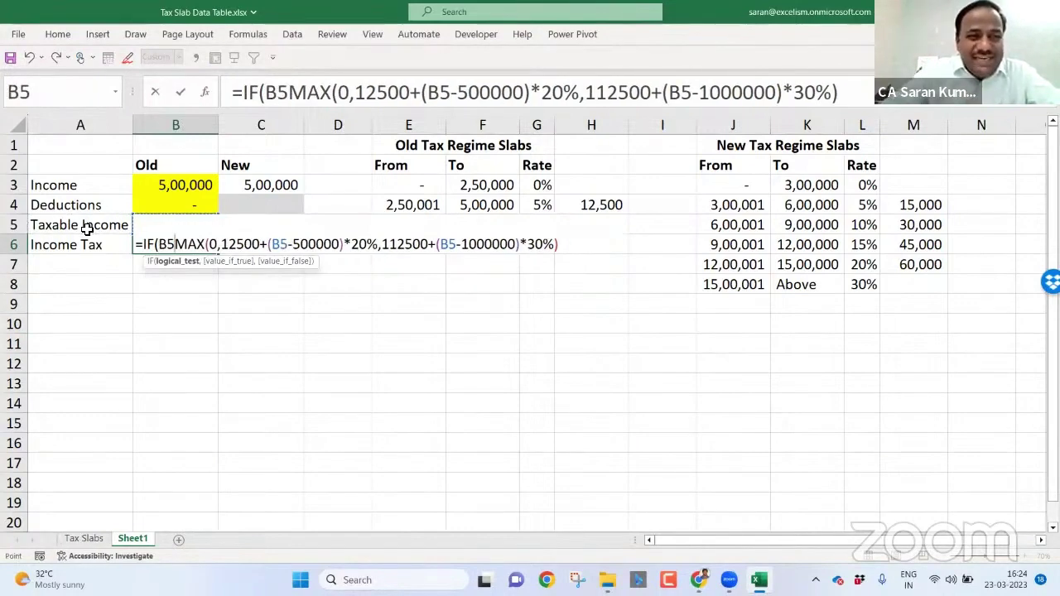
text(>=)
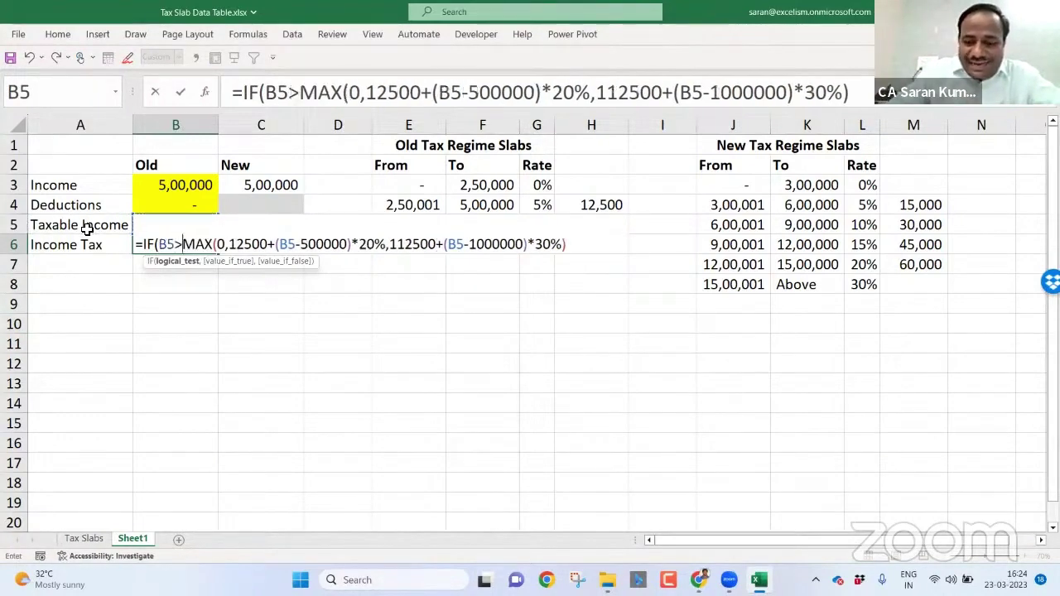
key(BackSpace)
key(BackSpace)
text(<=500000,0)
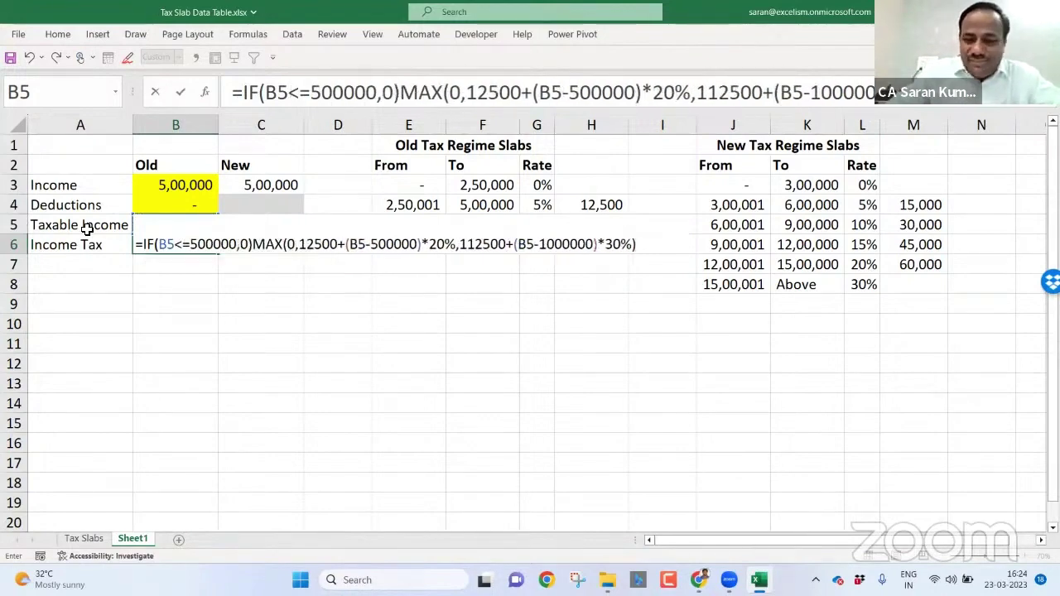
text(,)
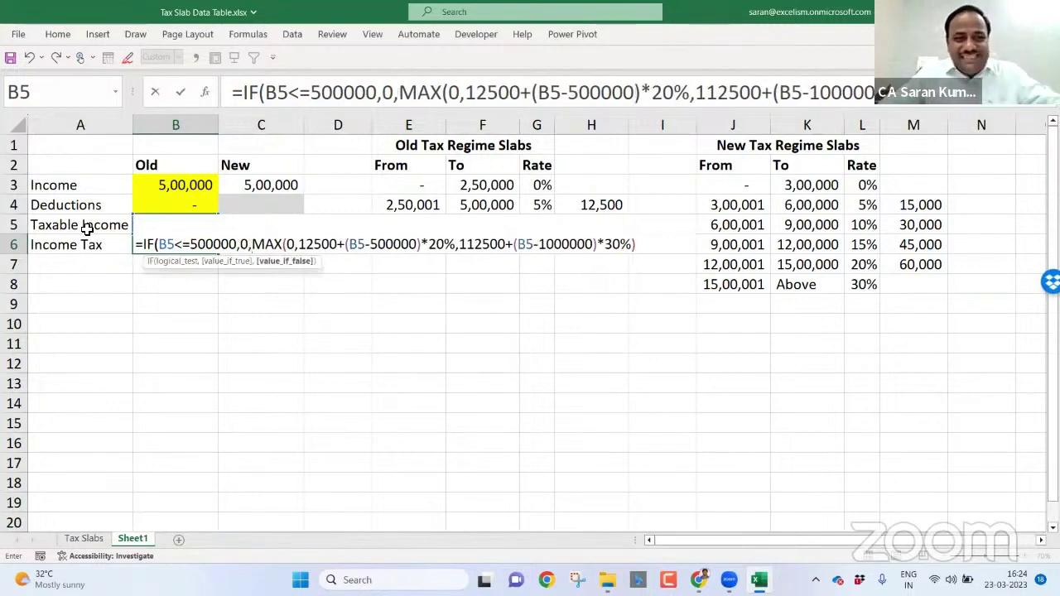
click(655, 251)
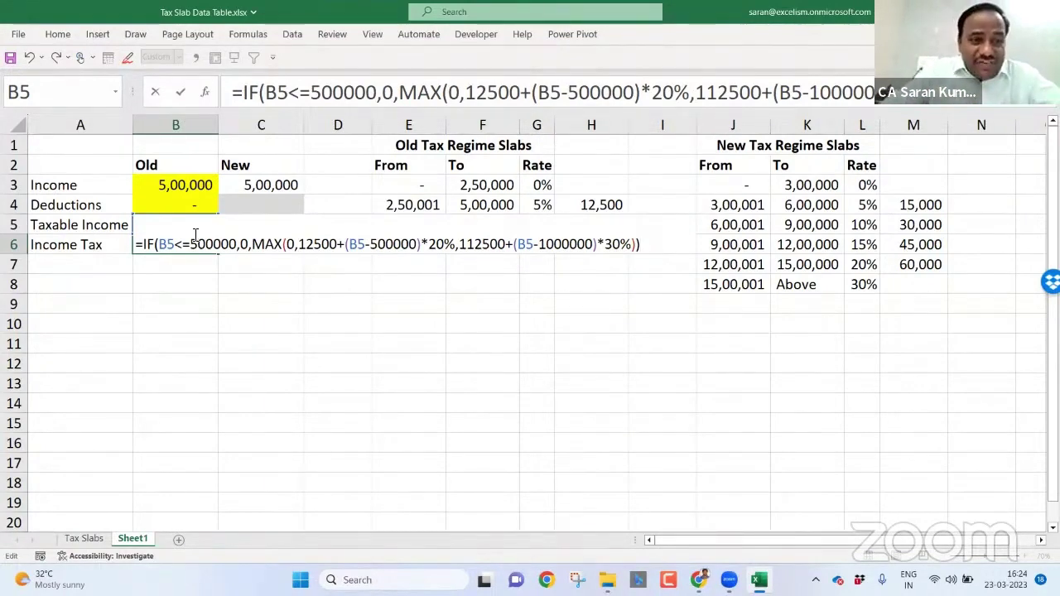
Step: Review the B6 formula's arguments, remove the leading 0 argument from MAX and enter the formula
drag(159, 244, 629, 245)
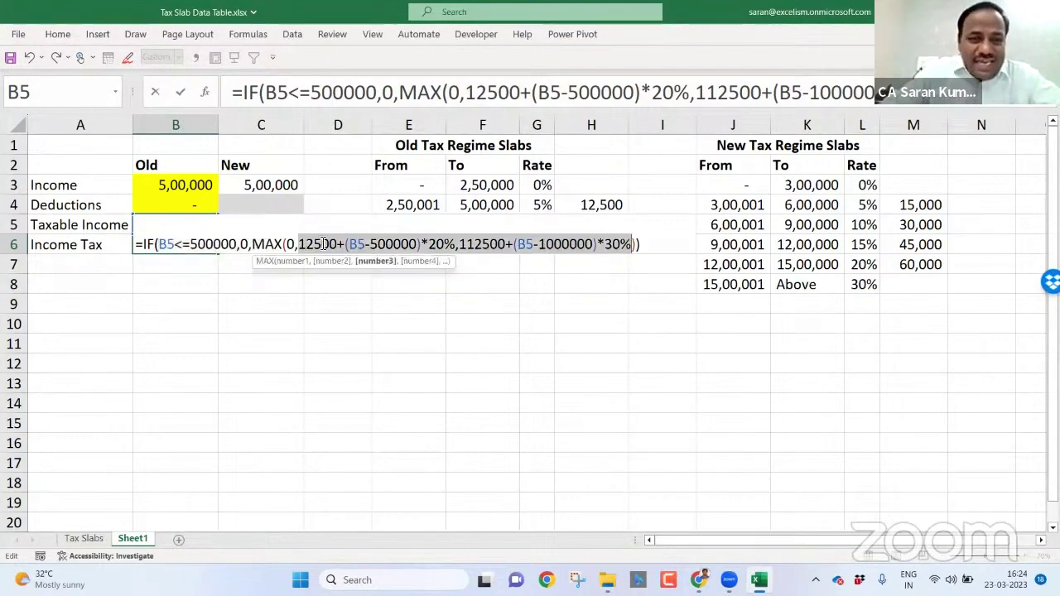
drag(300, 246, 658, 231)
key(Left)
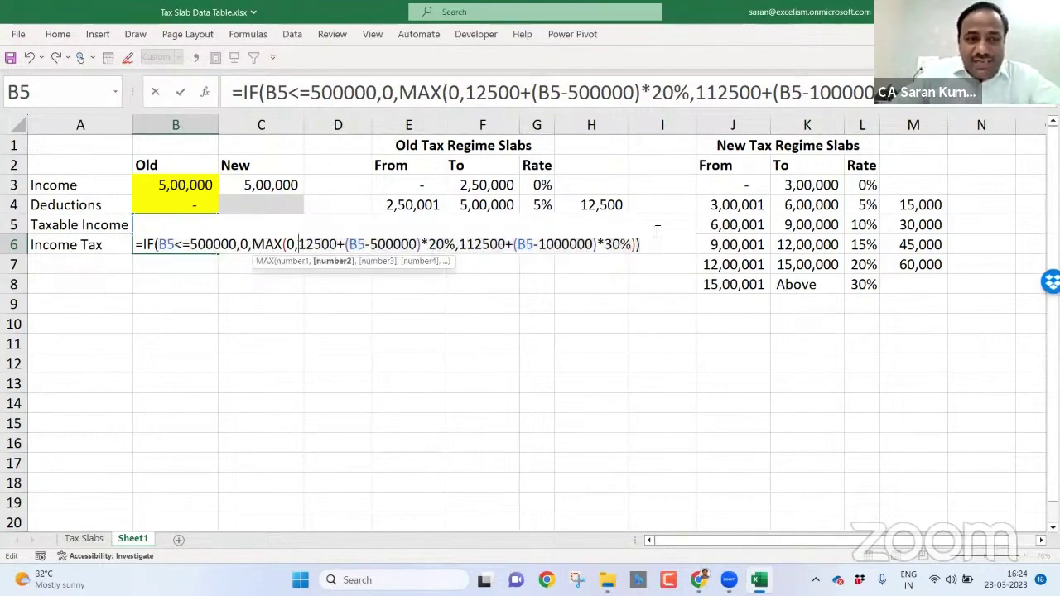
key(BackSpace)
key(BackSpace)
key(Return)
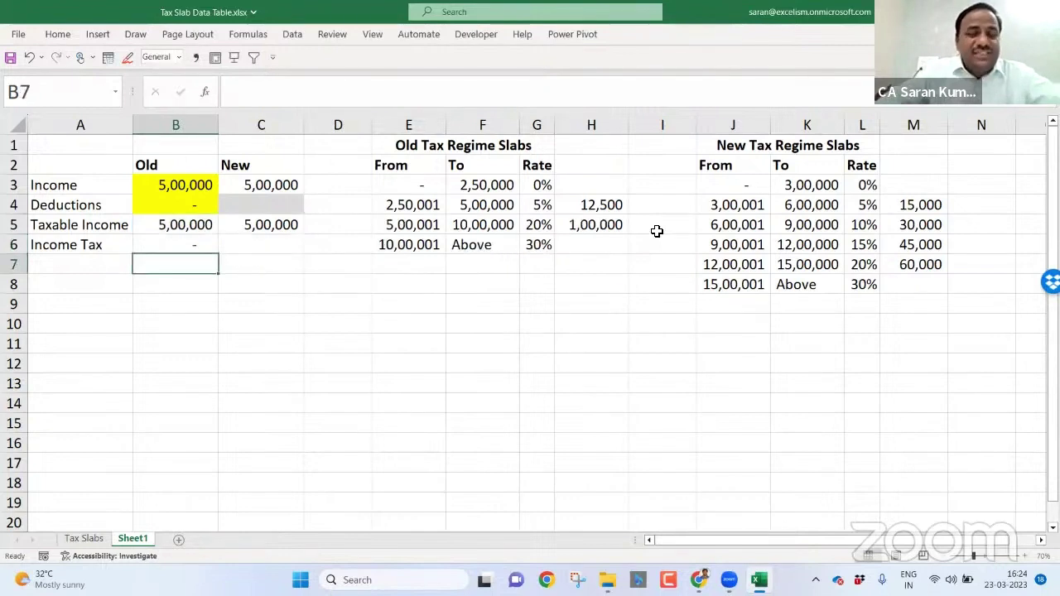
Step: Test the old regime tax formula by entering 450000 and 250000 in turn as the income in B3
key(Up)
key(Up)
key(Up)
key(Up)
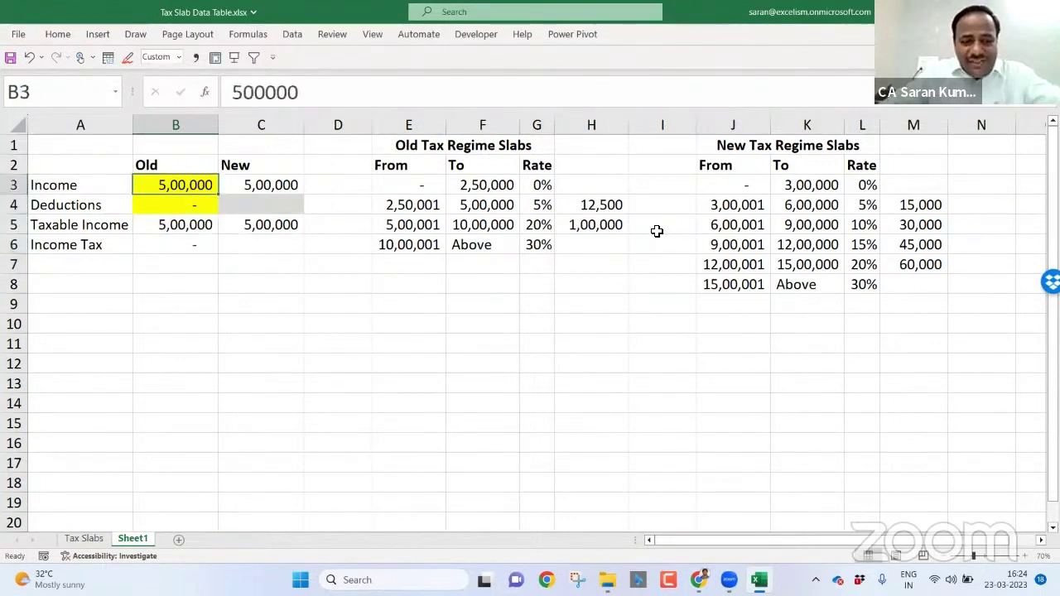
text(450000)
key(Return)
key(Up)
text(250000)
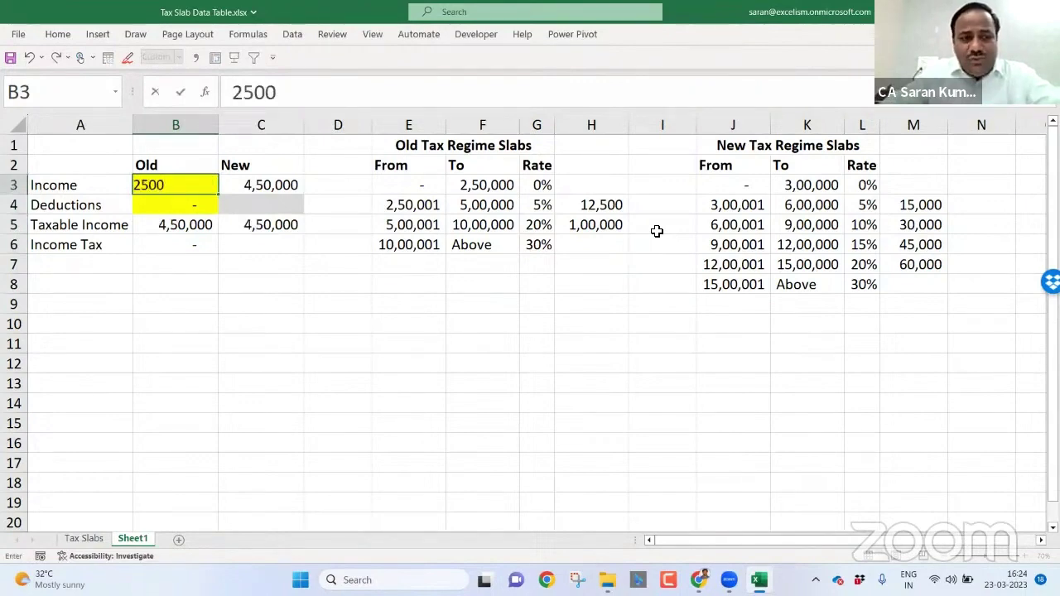
key(Return)
Step: Enter 600000 as the old regime income in B3 to test the tax above the 500000 limit
key(Up)
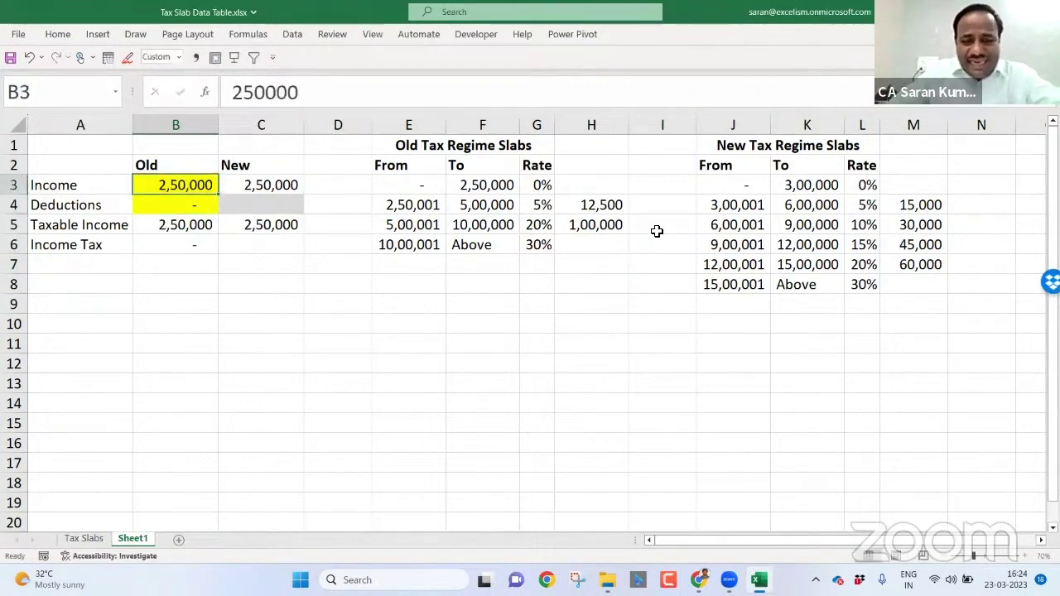
text(600000)
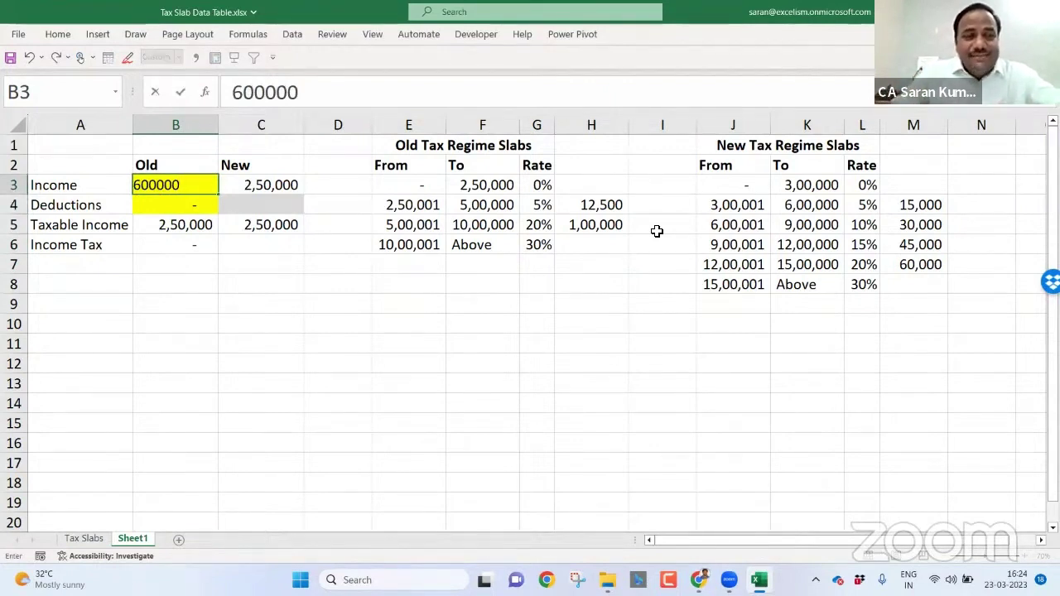
key(Return)
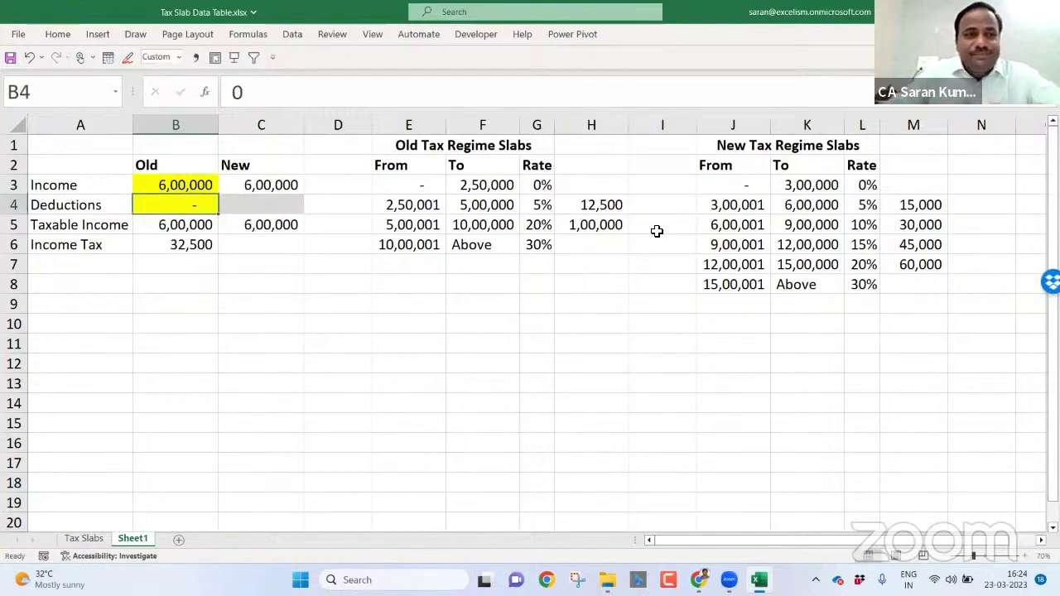